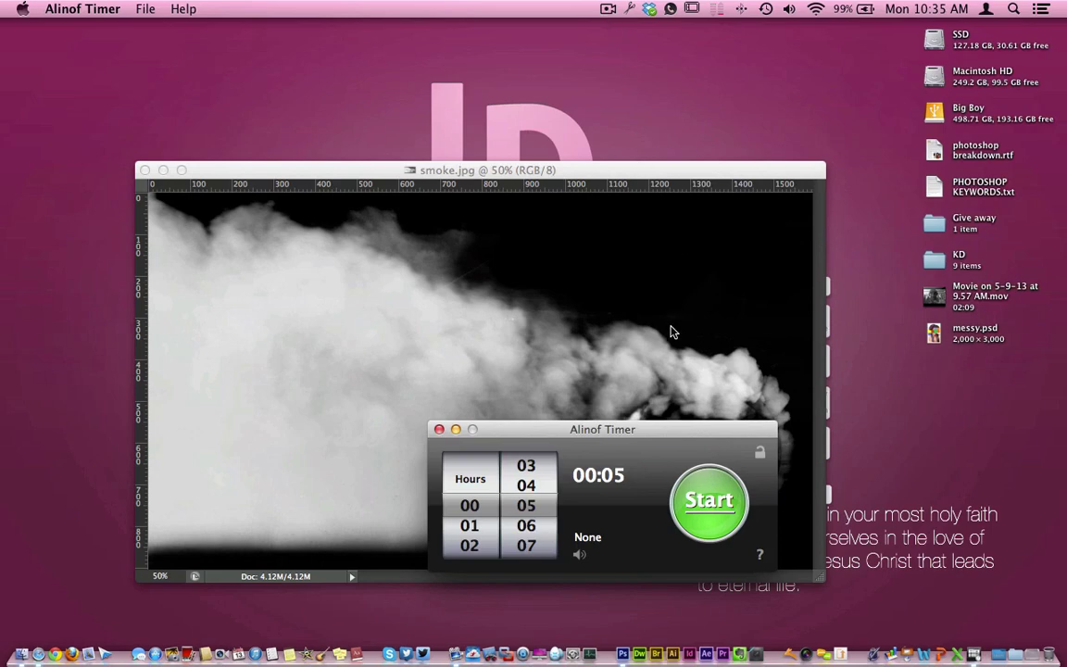
Start the 5-minute Alinof Timer countdown and switch to the browser desktop
click(709, 501)
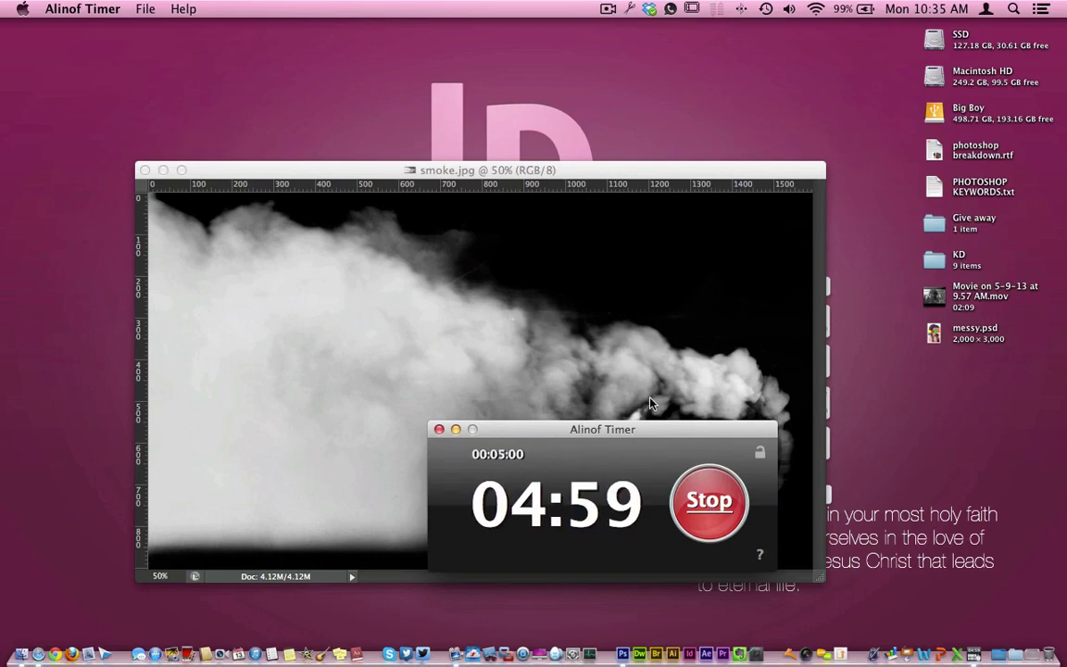
key(ctrl+Left)
key(ctrl+Left)
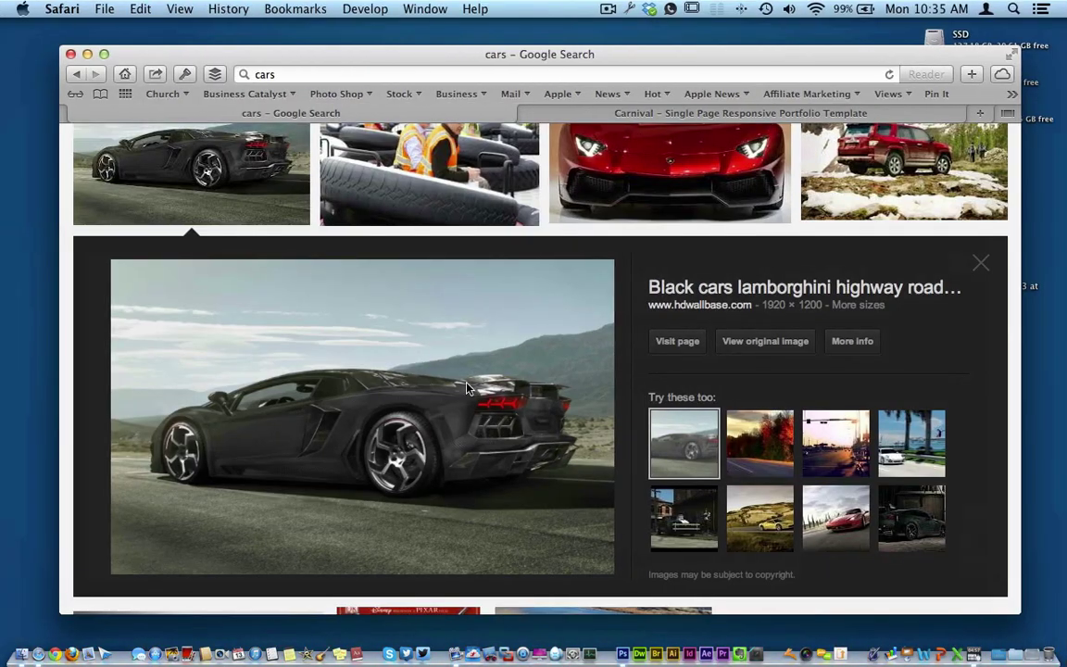
Drag the black Lamborghini image from Safari into Photoshop to open it as its own document
key(ctrl+Right)
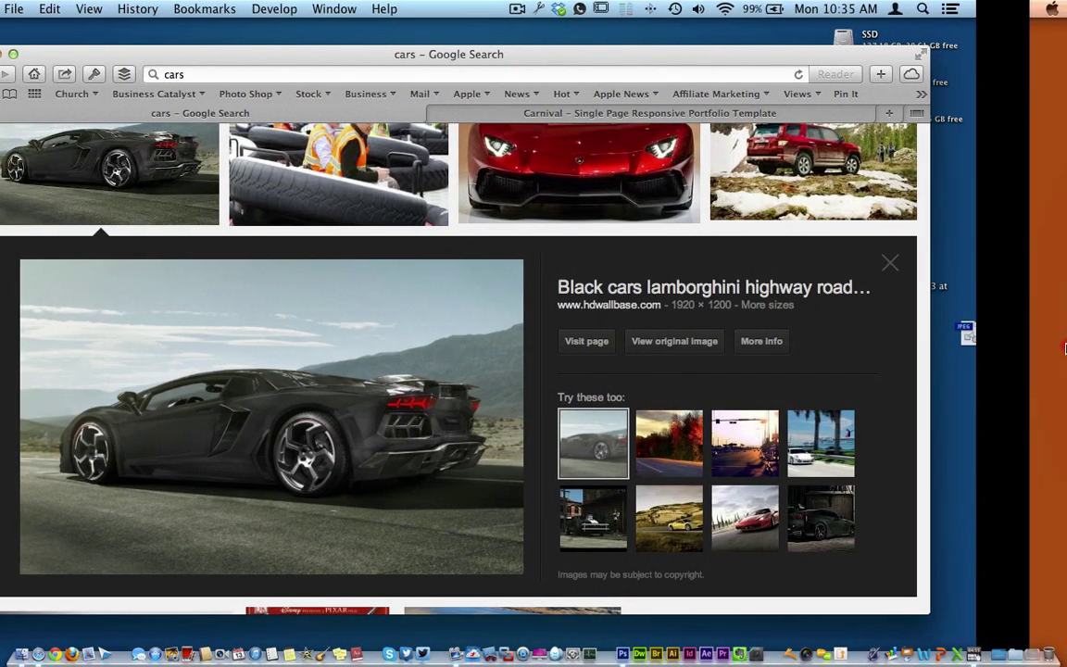
drag(1063, 348, 626, 647)
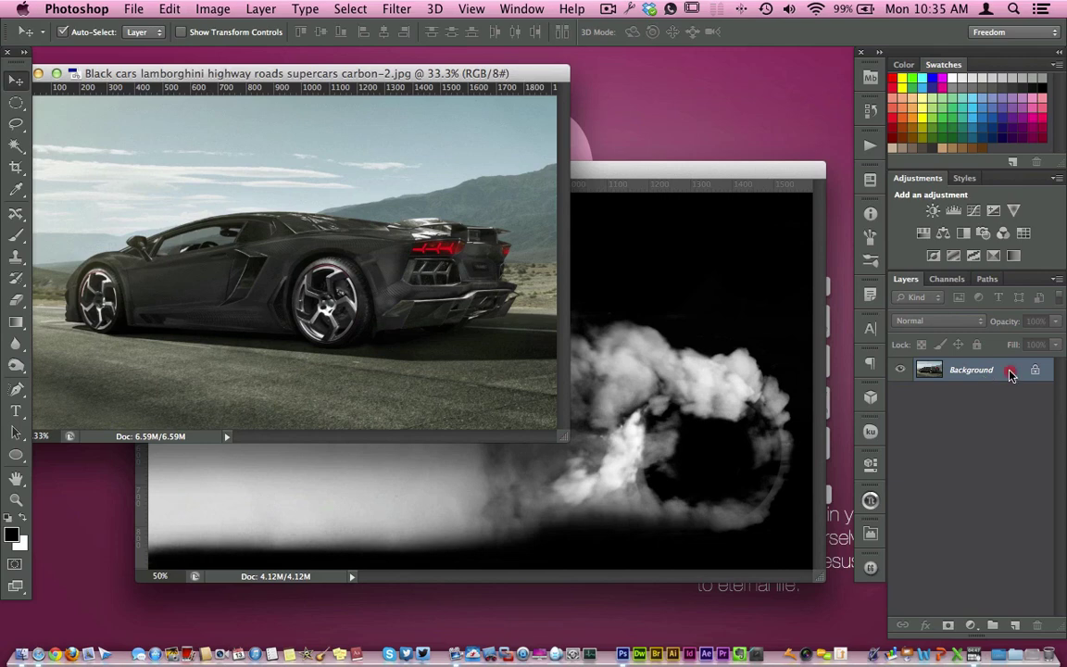
Unlock the Background as Layer 0 and convert it to a smart object
double_click(1010, 373)
click(684, 272)
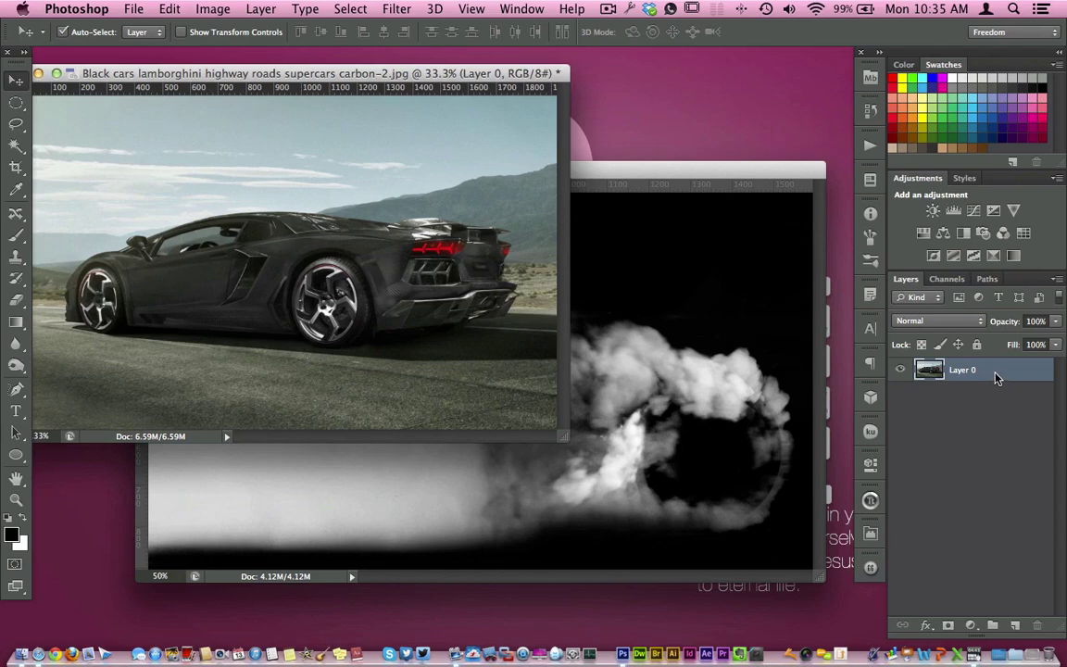
right_click(995, 375)
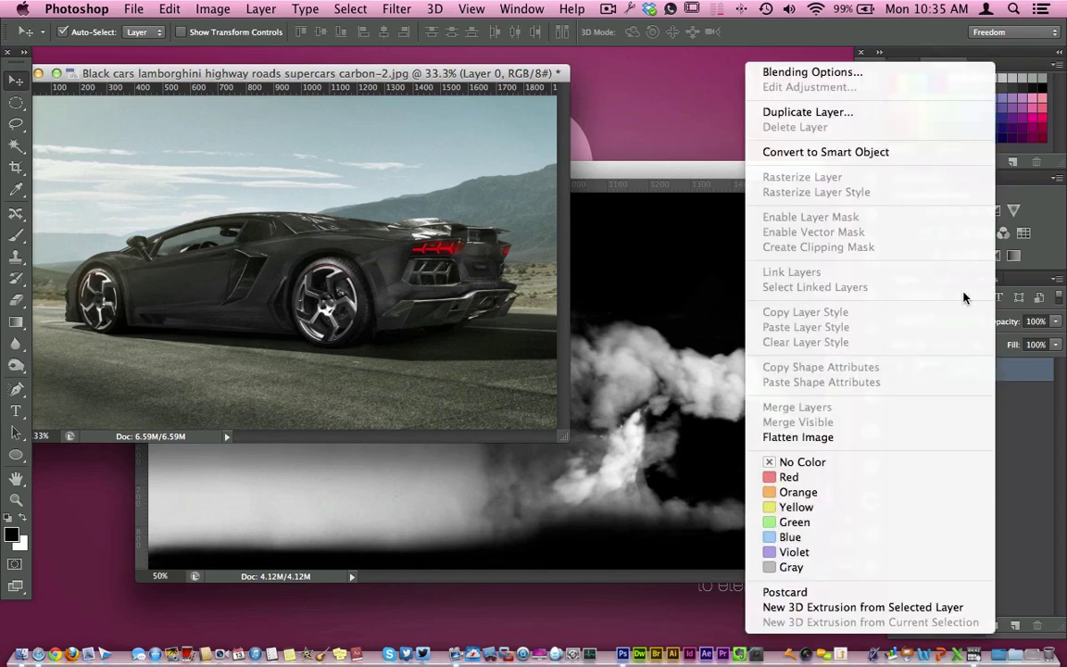
click(811, 151)
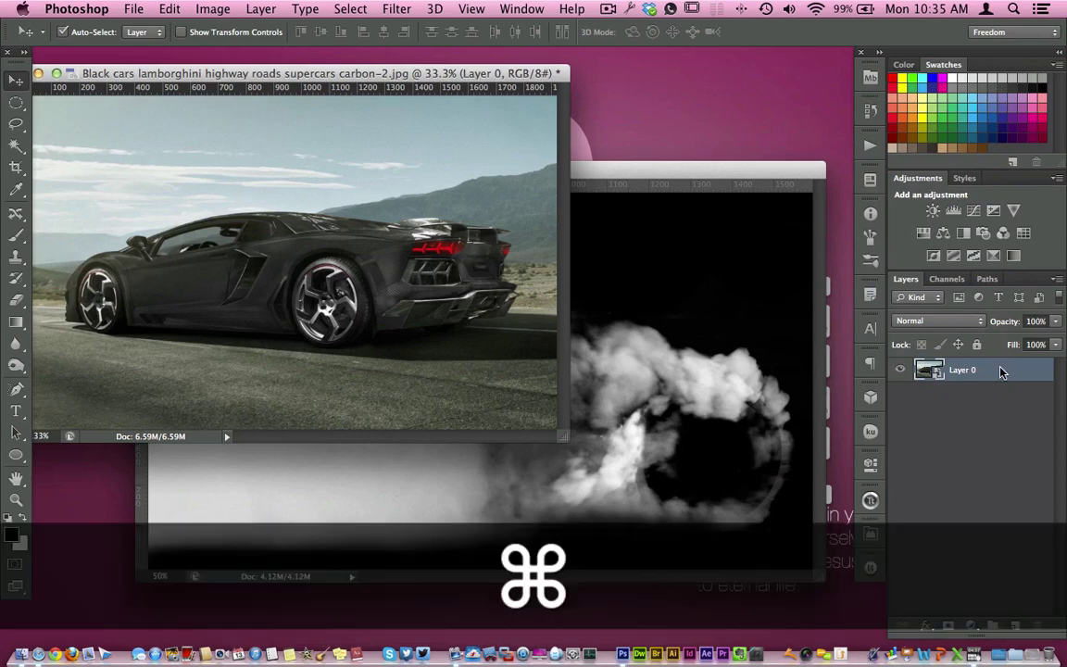
Flip the car layer horizontally with Free Transform and commit it
key(super+t)
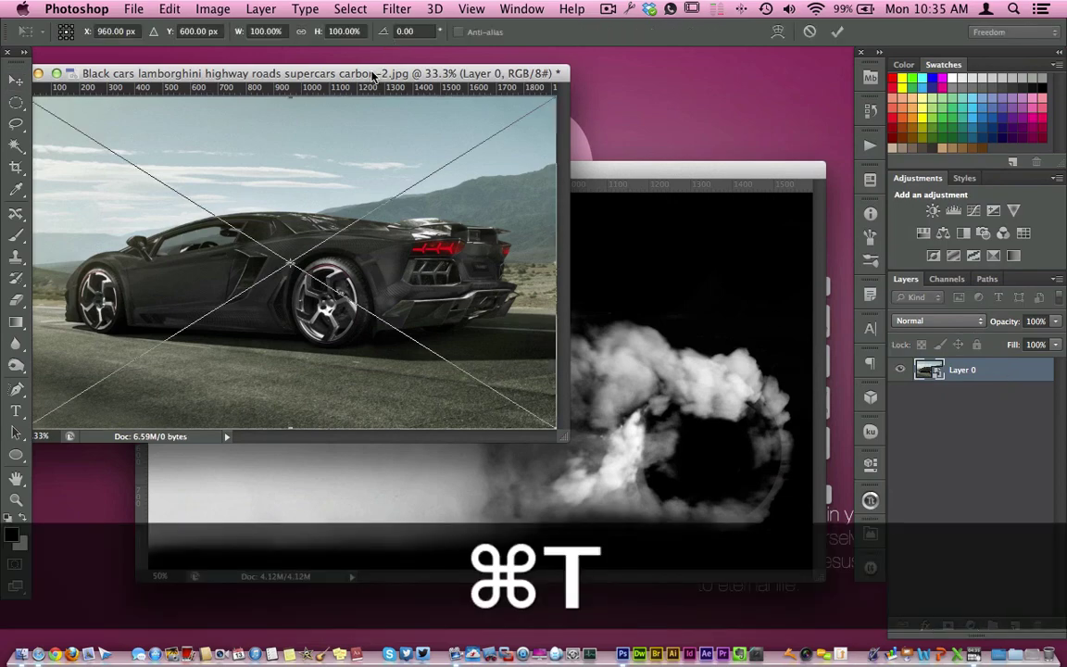
drag(374, 76, 443, 93)
right_click(488, 199)
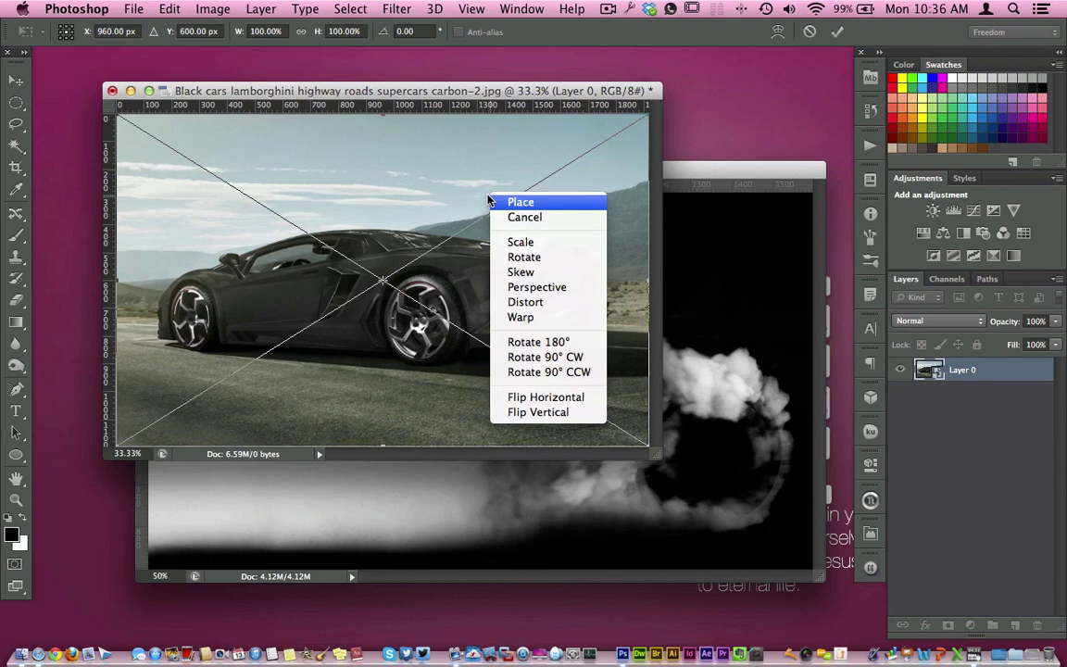
click(562, 397)
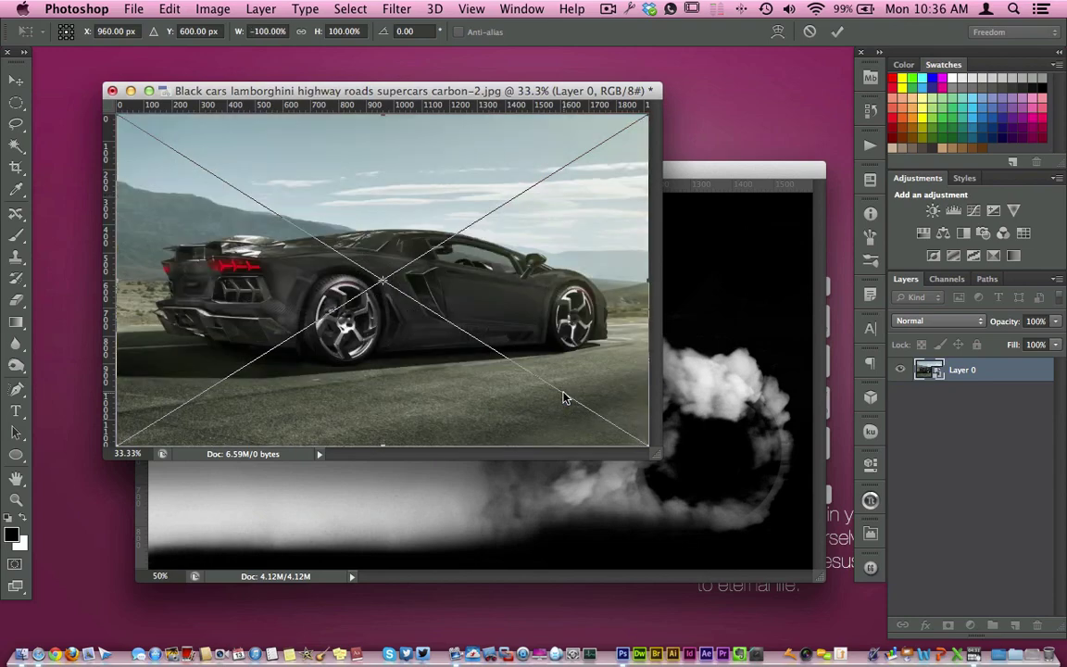
drag(653, 463, 731, 509)
key(Return)
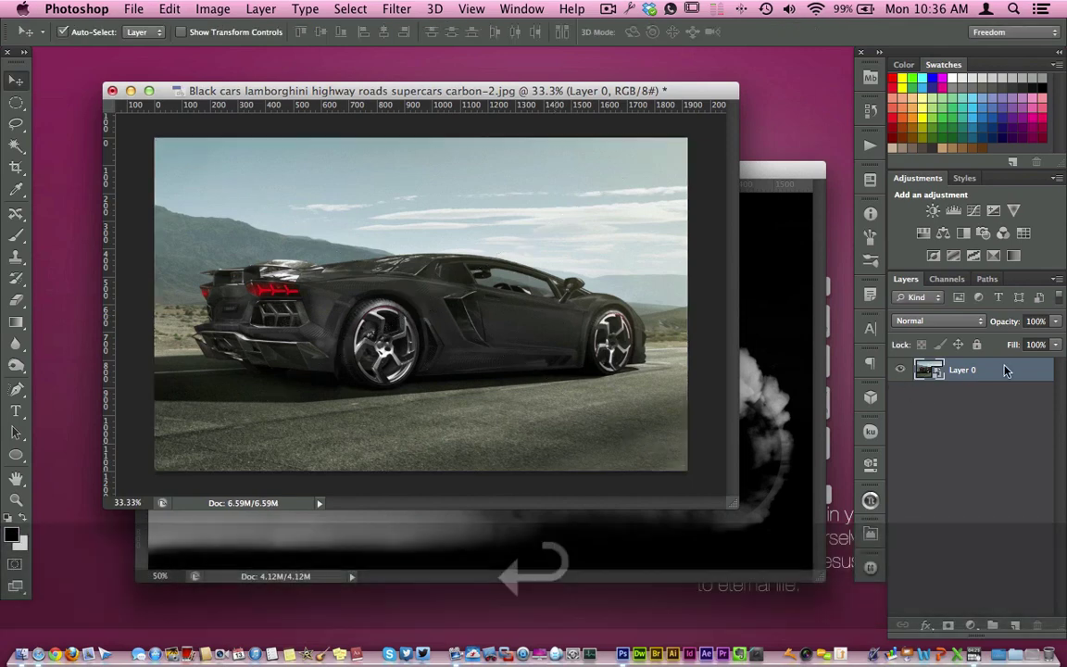
Duplicate Layer 0 into Layer 0 copy and toggle layer visibility to compare them
key(super+j)
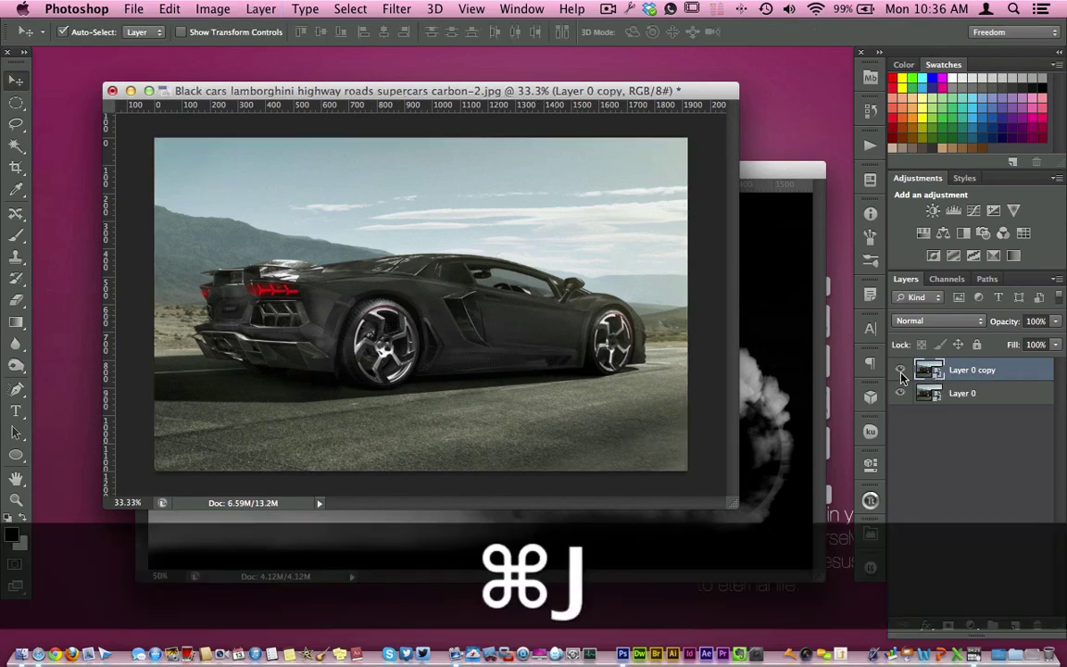
click(901, 373)
click(899, 393)
click(900, 370)
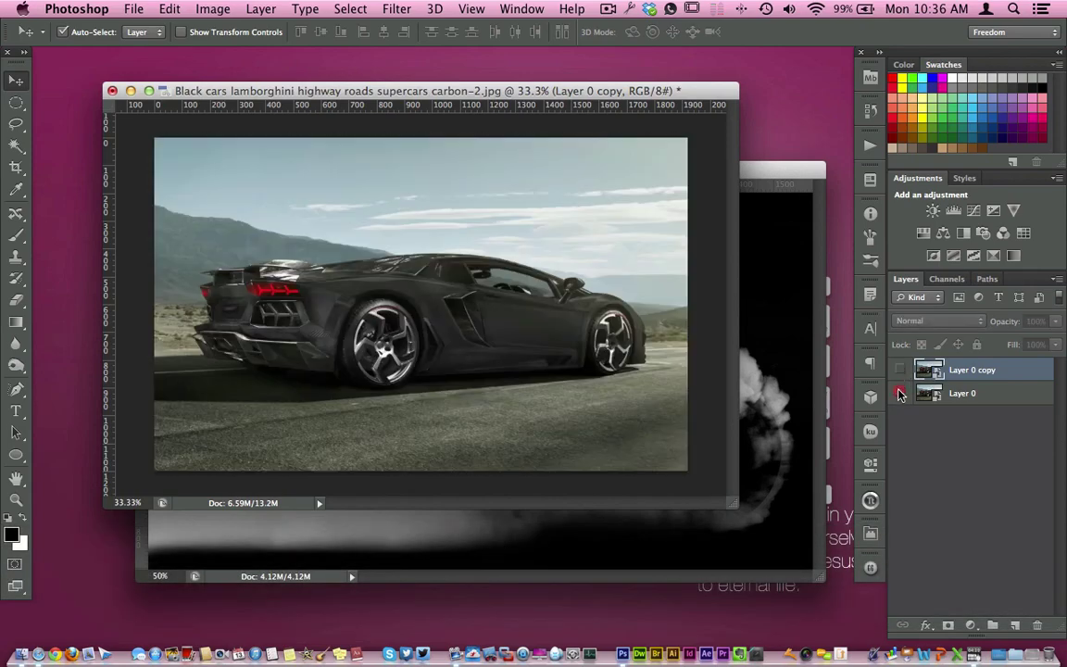
click(900, 370)
click(900, 370)
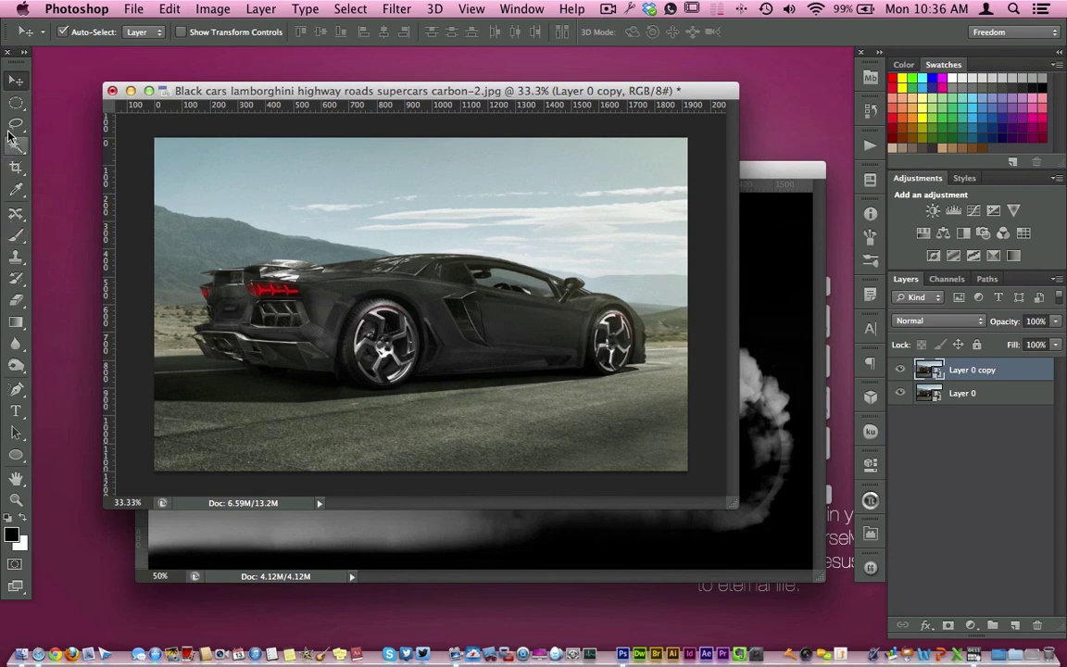
Zoom in and quick-select the rear wheel, subtracting along its top rim
drag(19, 148, 79, 144)
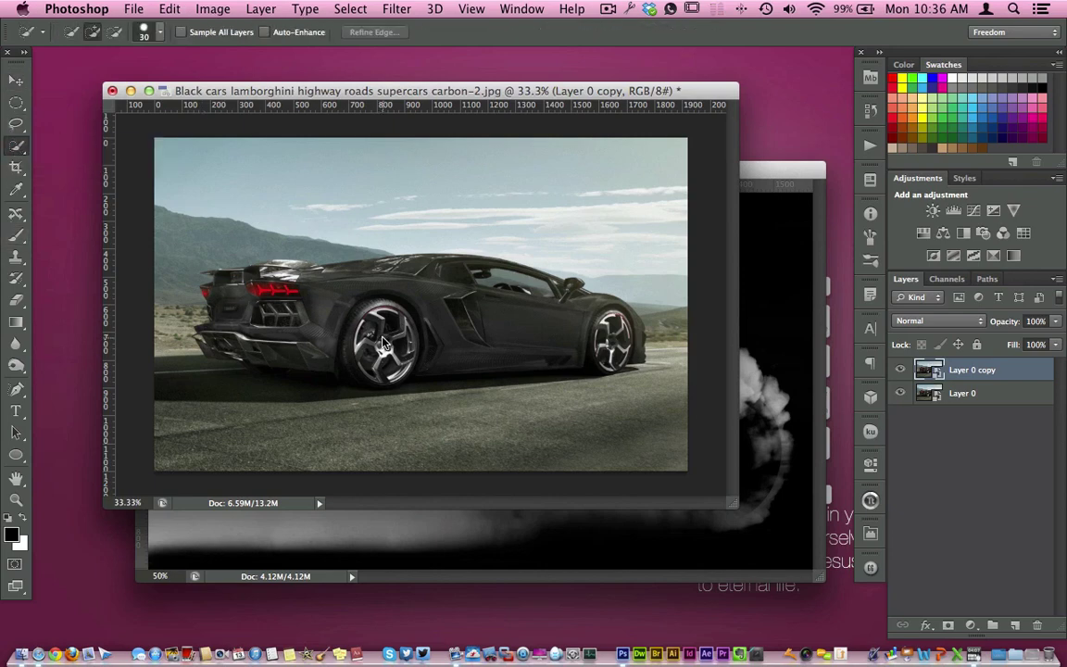
key(super+equal)
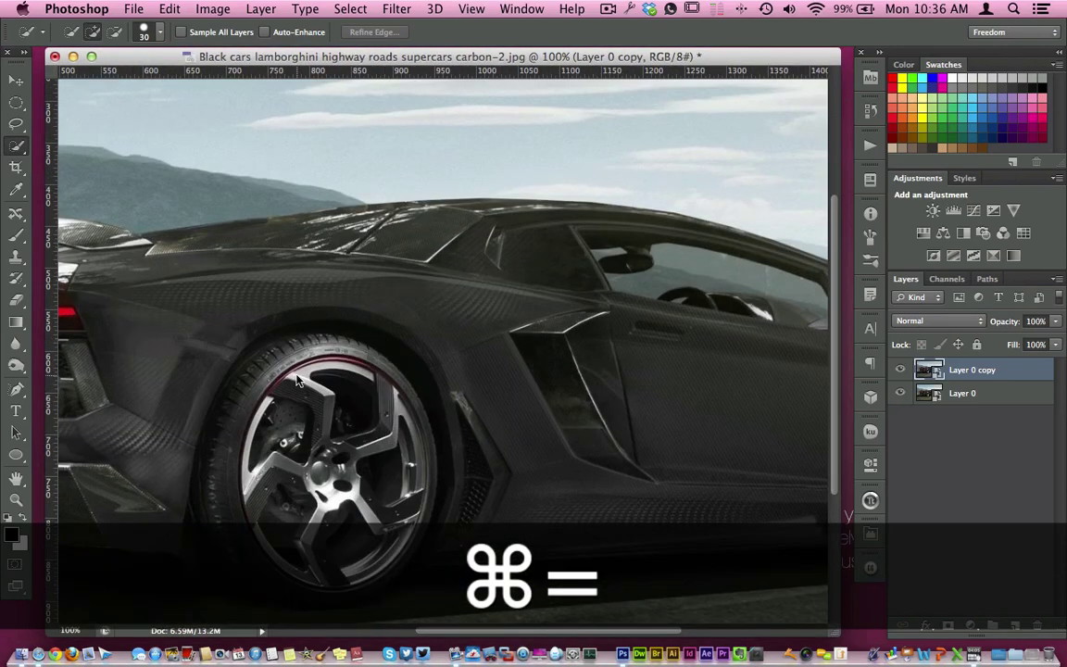
mouse_move(271, 398)
mouse_down()
mouse_move(264, 431)
mouse_move(313, 500)
mouse_move(359, 467)
mouse_move(400, 483)
mouse_move(405, 497)
mouse_move(408, 482)
mouse_move(390, 548)
mouse_up()
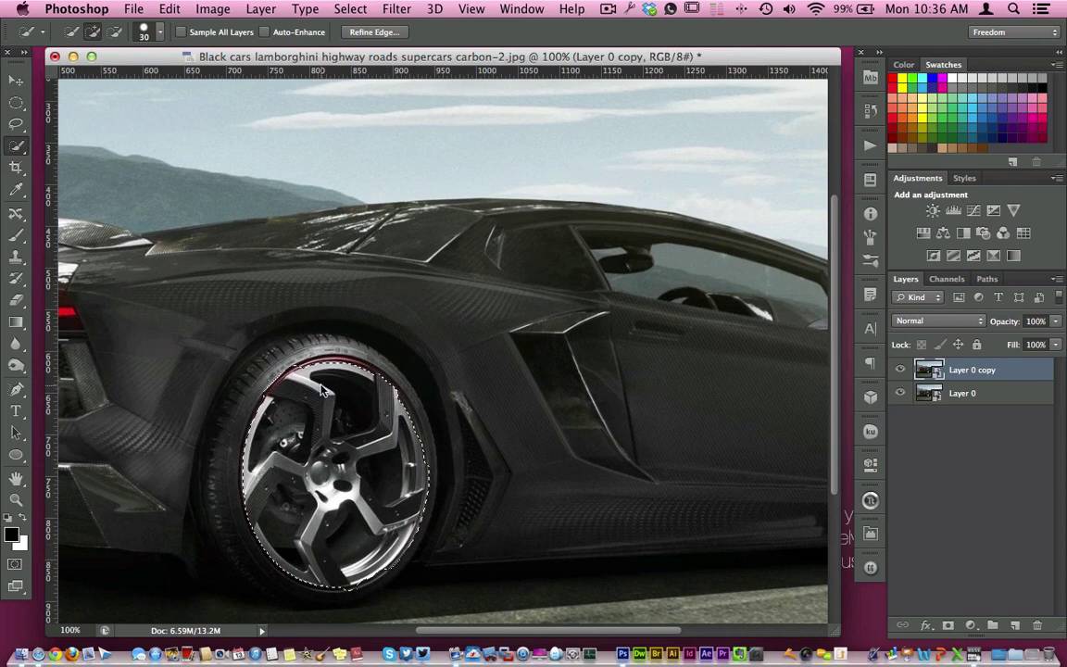
key(alt)
mouse_move(313, 377)
mouse_down()
mouse_move(273, 321)
mouse_move(308, 355)
mouse_up()
Open Motion Blur at 0° angle and lower the Distance to about 10 pixels
click(399, 8)
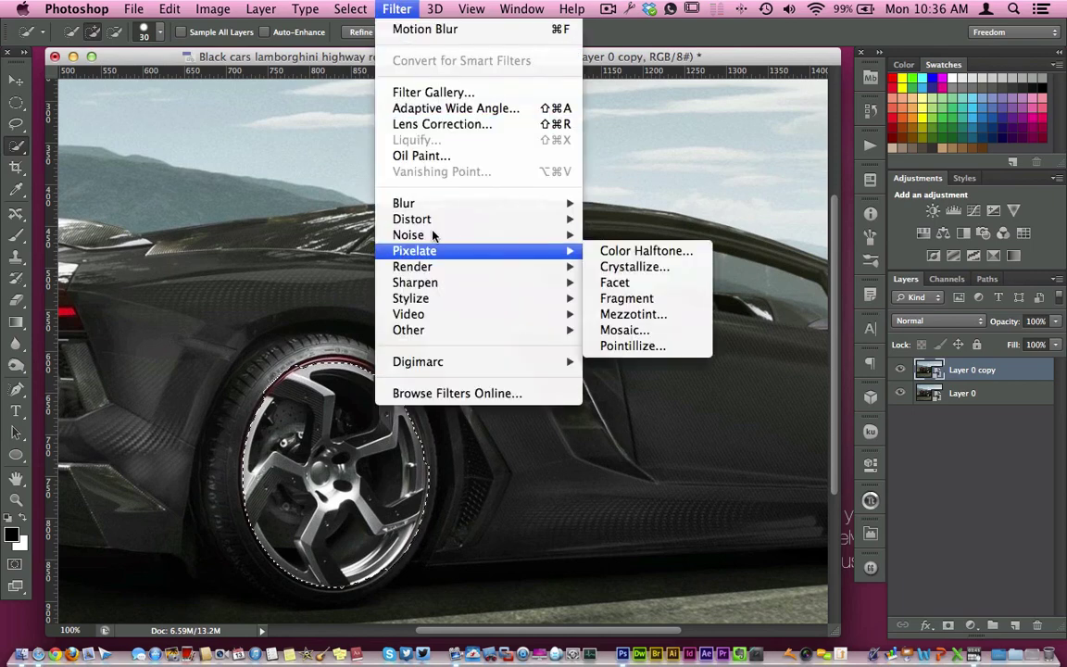
mouse_move(432, 211)
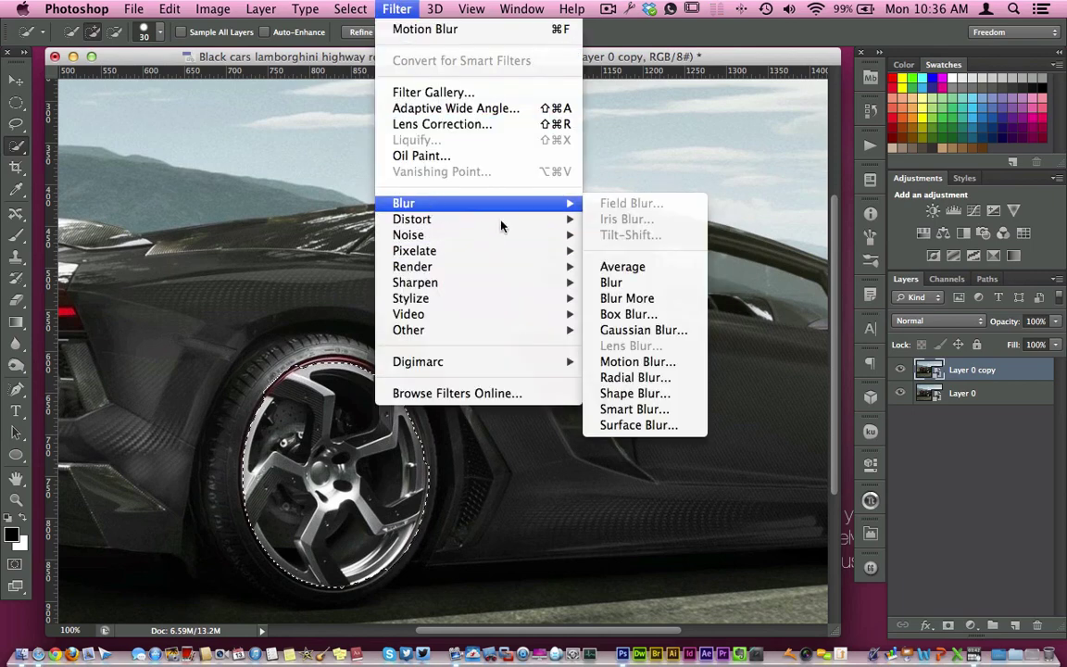
click(632, 362)
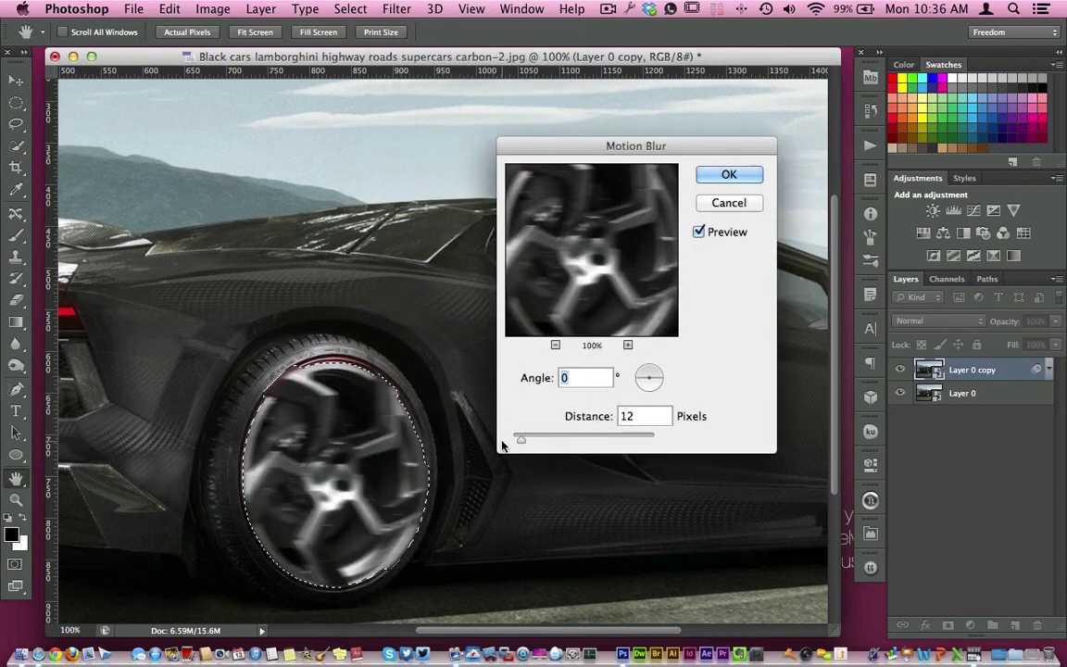
drag(520, 439, 518, 444)
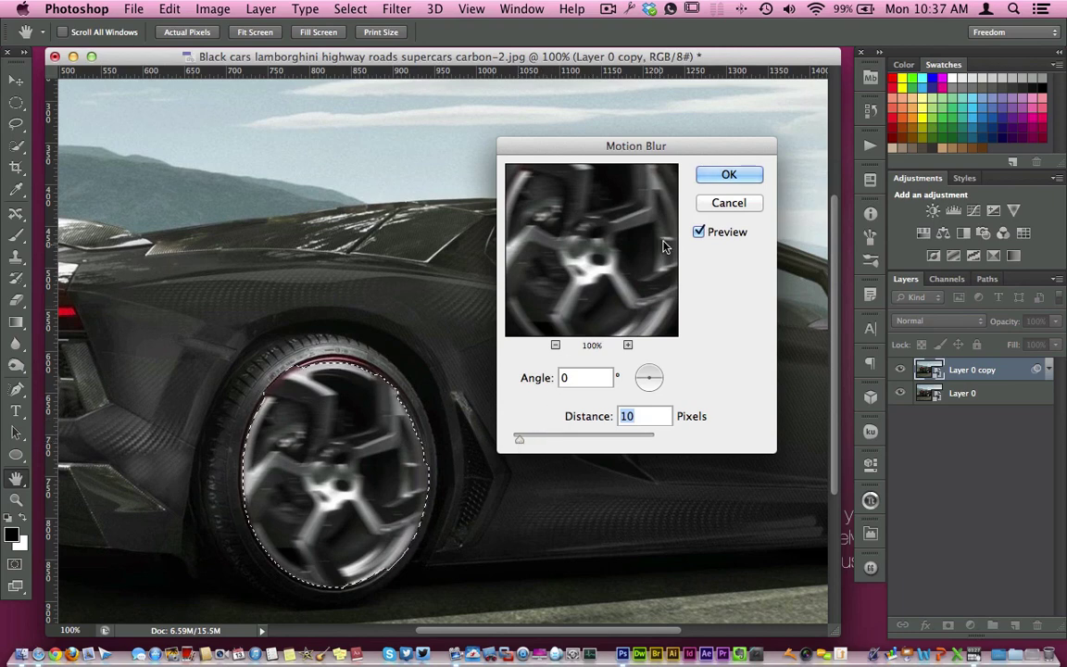
Apply the 10-pixel Motion Blur smart filter, deselect, and bring up the Filter > Blur submenu
click(727, 175)
key(w)
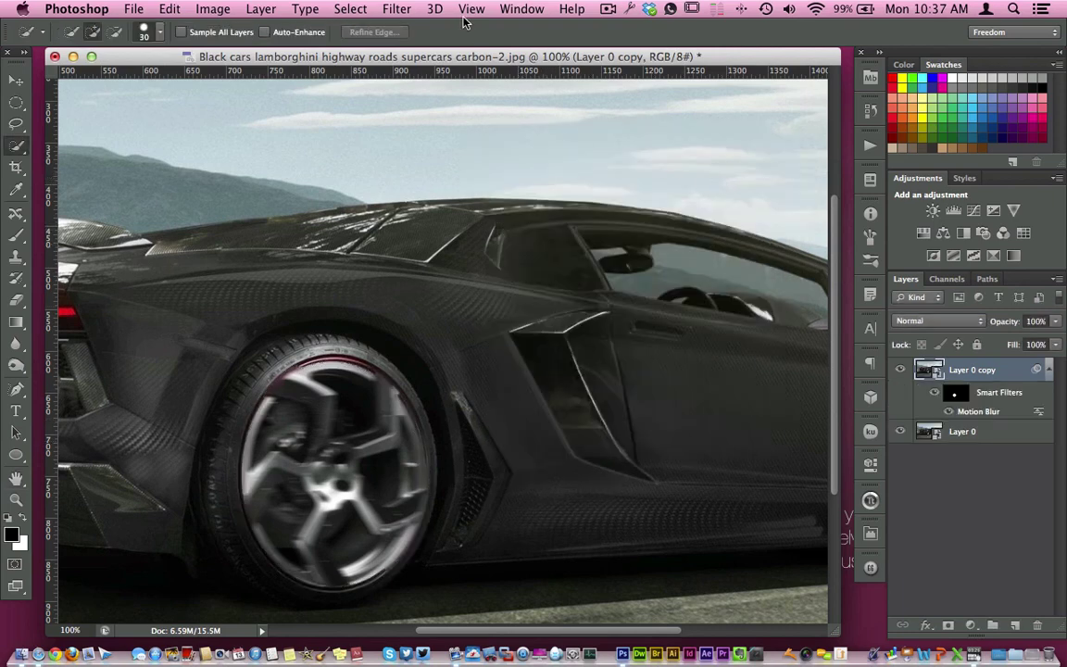
click(390, 9)
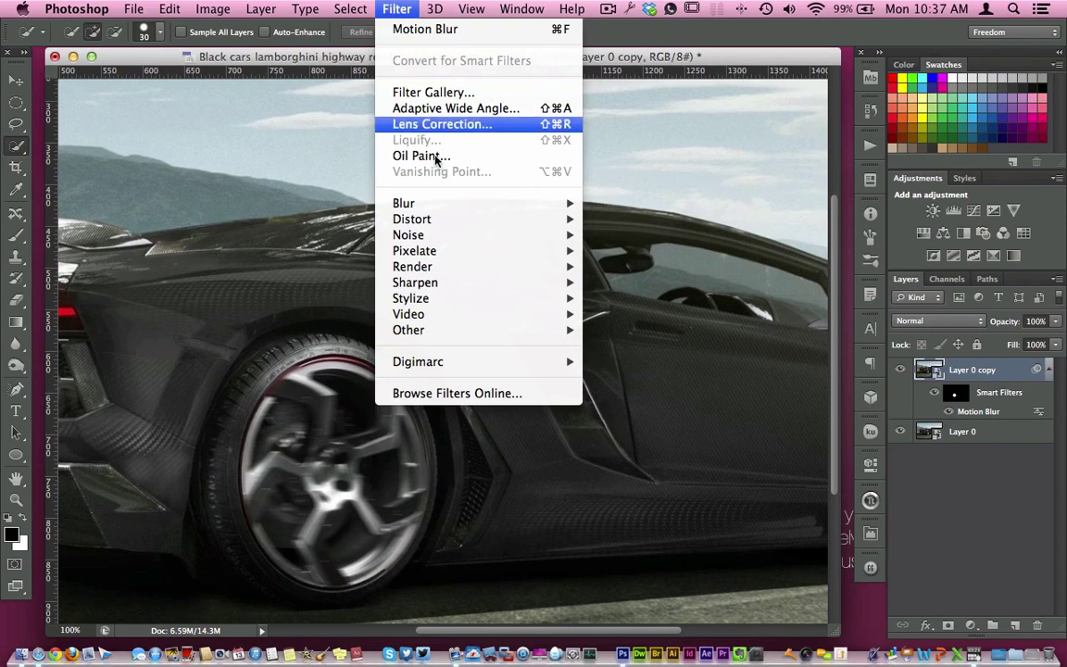
mouse_move(436, 269)
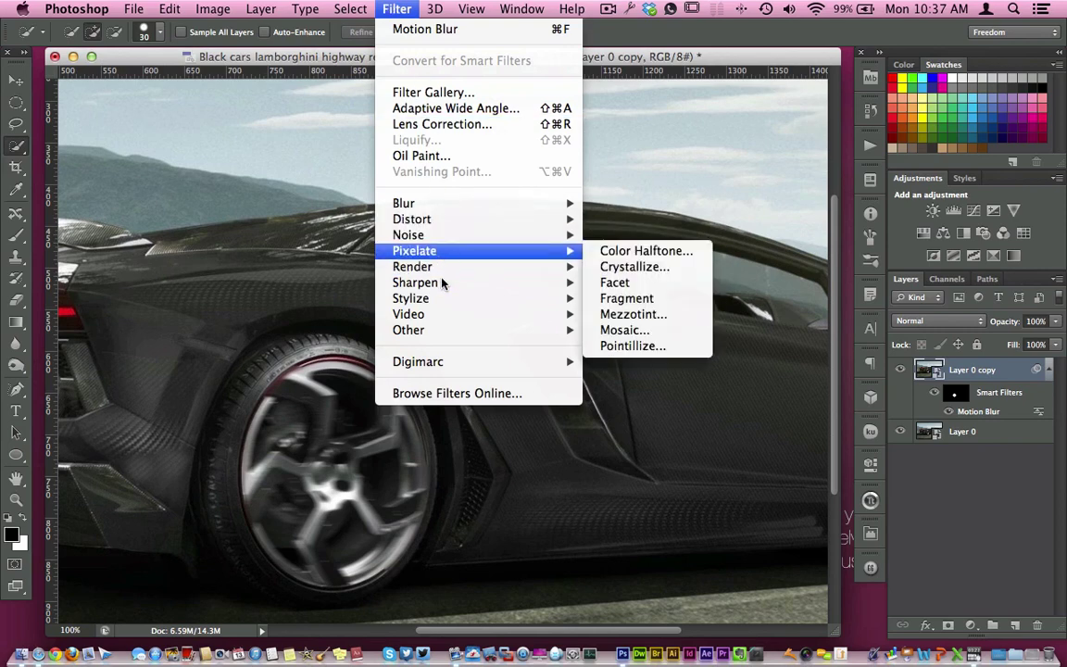
mouse_move(440, 300)
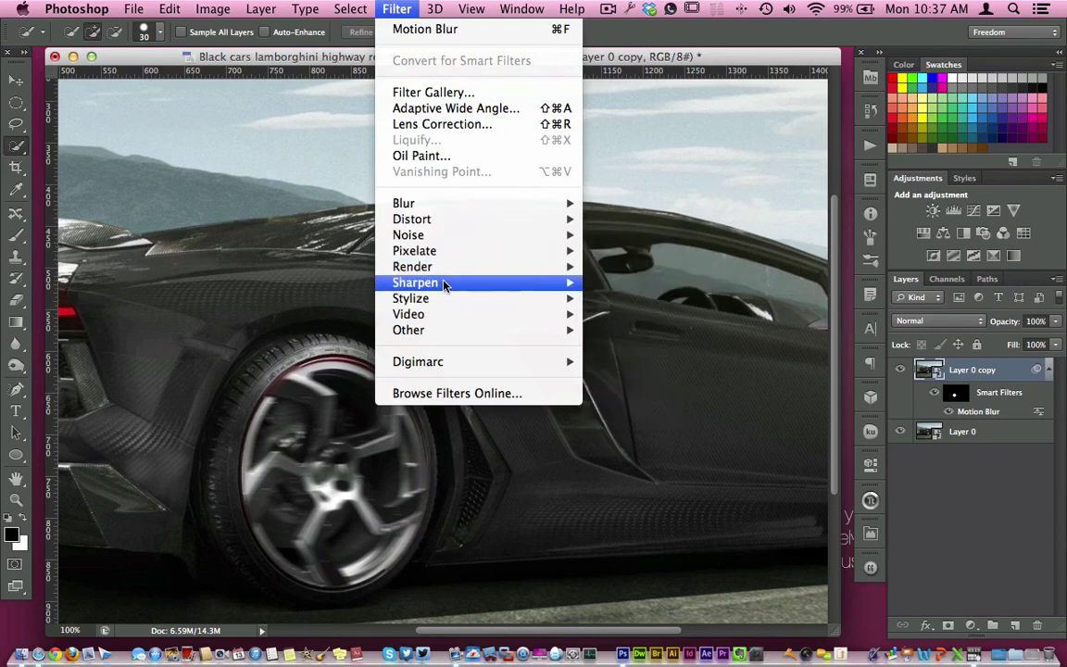
mouse_move(441, 206)
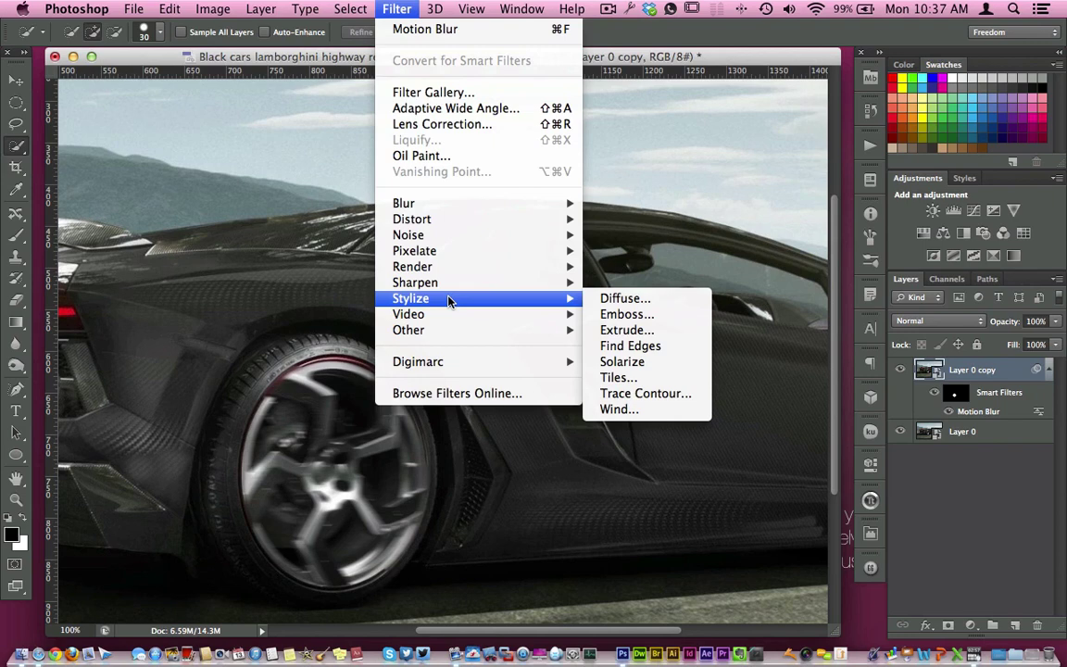
mouse_move(447, 235)
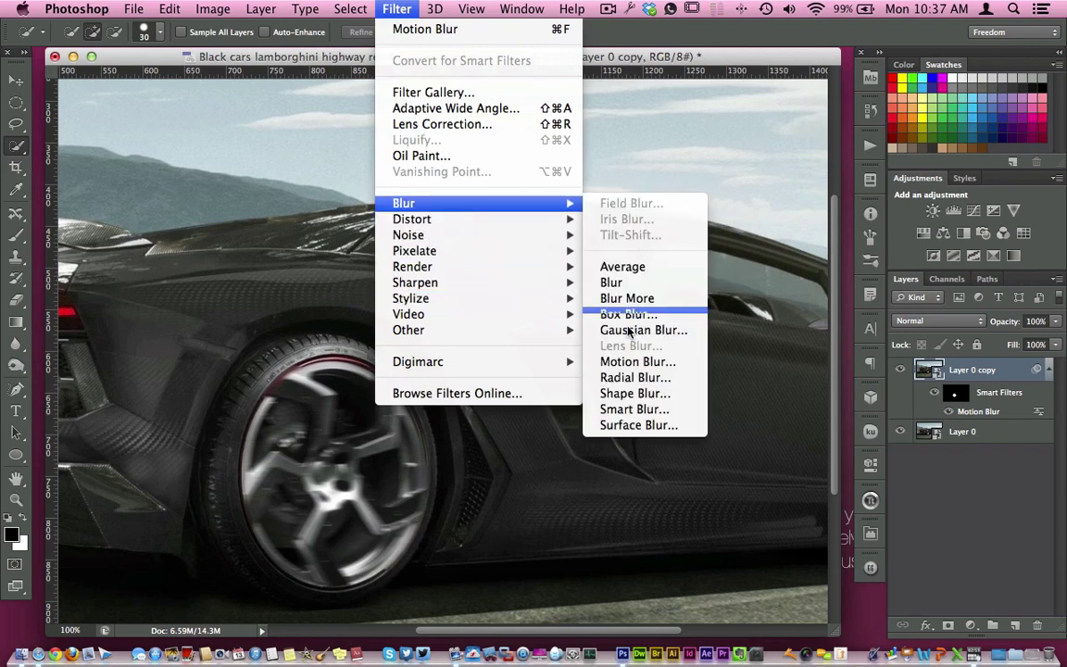
click(642, 378)
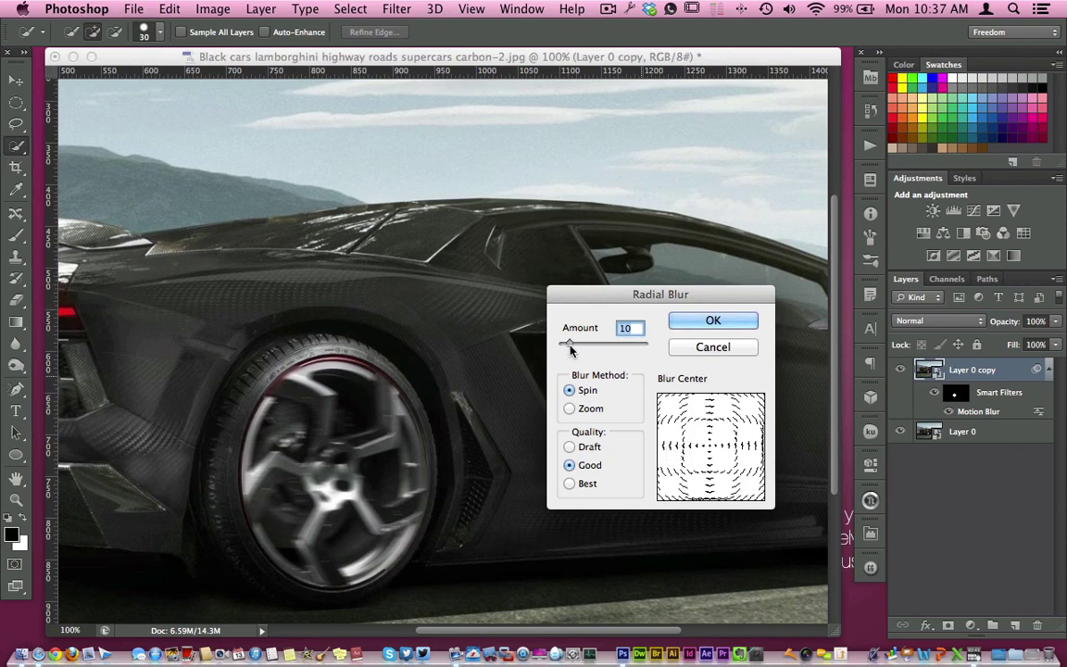
drag(570, 346, 606, 345)
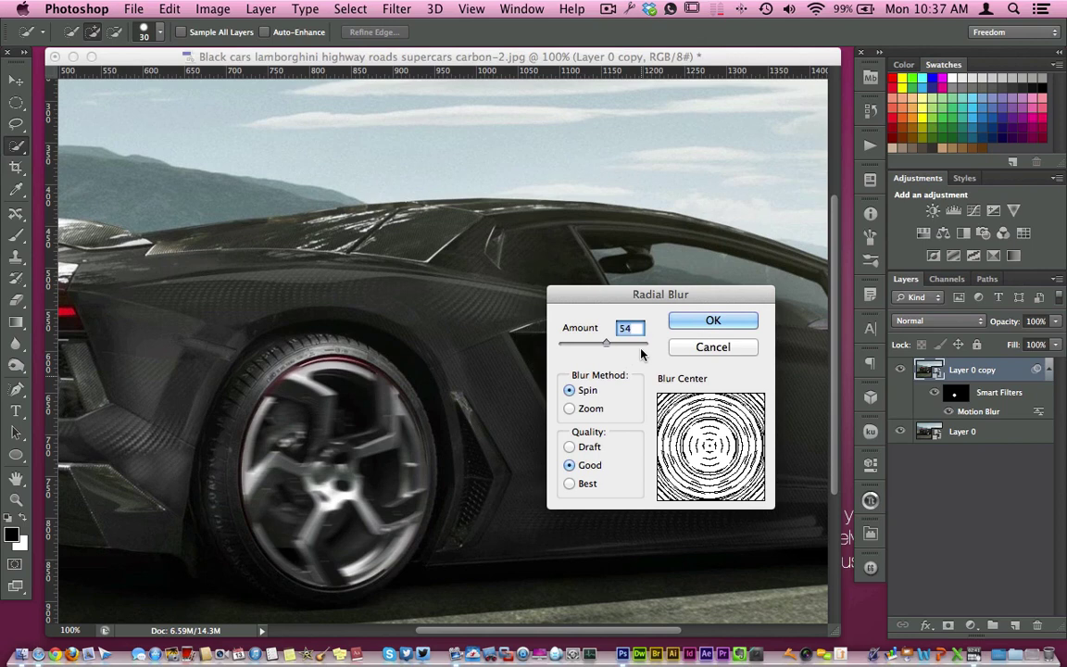
drag(605, 346, 588, 345)
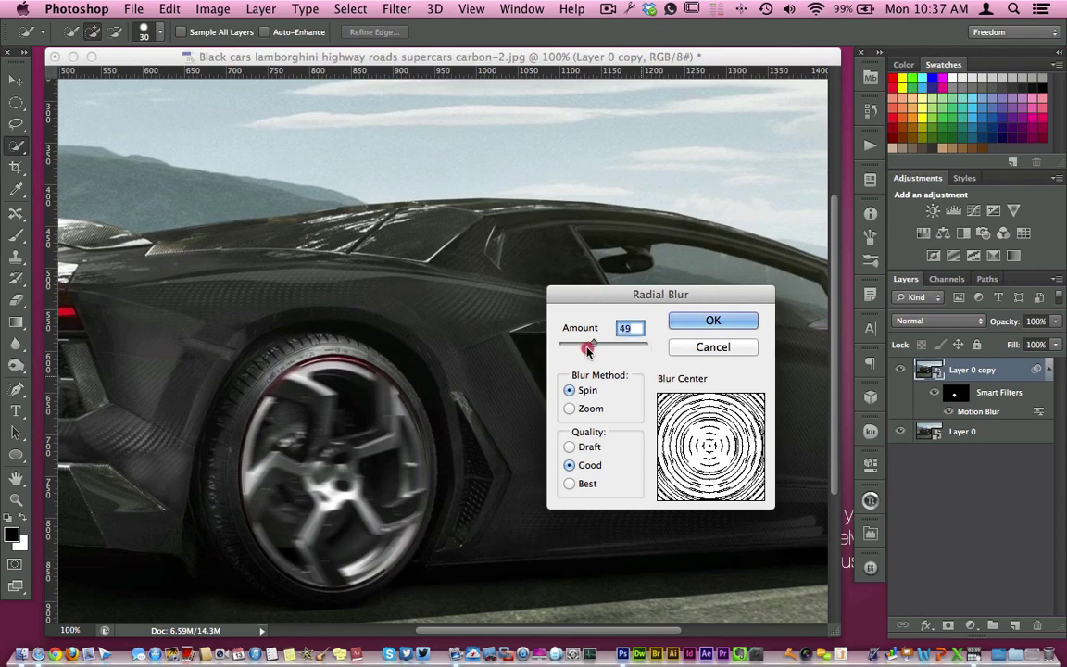
click(708, 322)
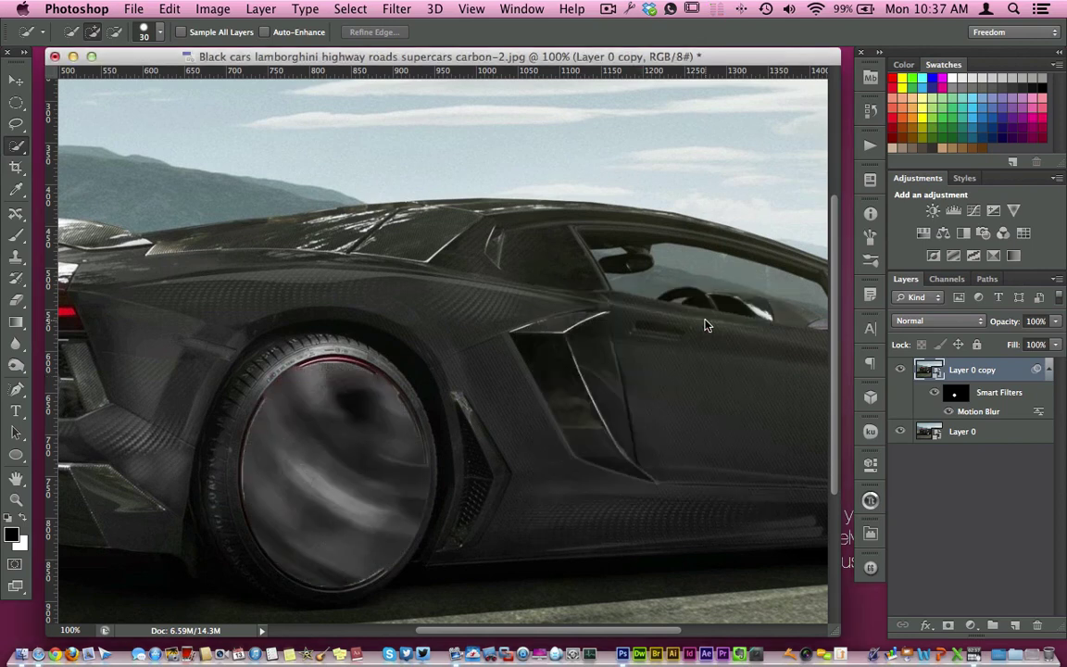
key(super+z)
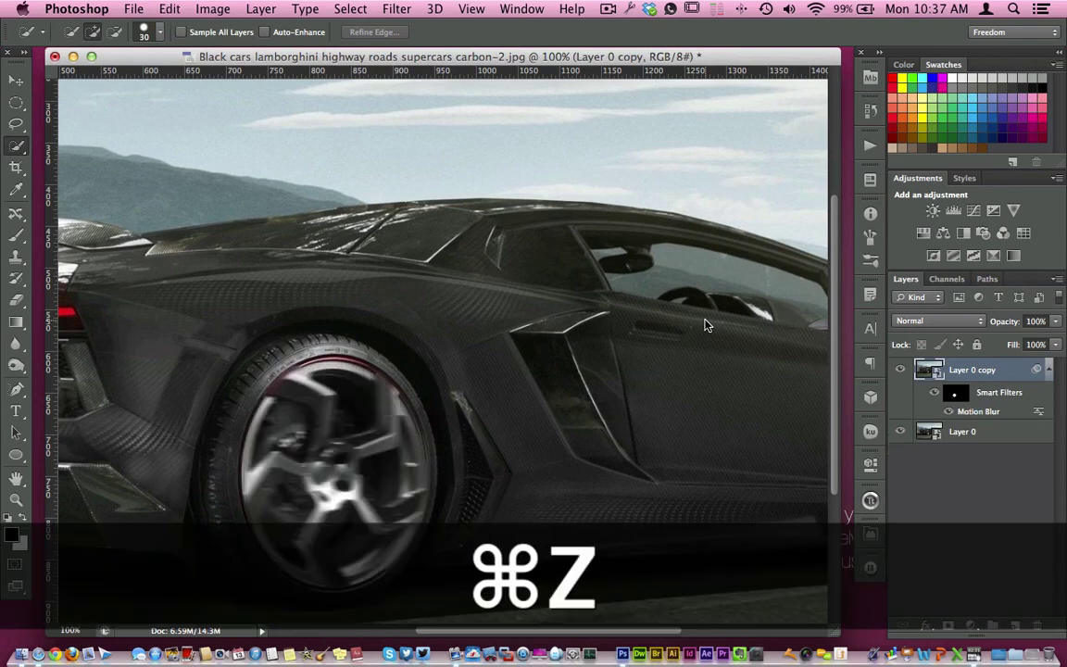
Try a Radial Blur spin at Amount 15 on the wheel, then undo it
click(350, 10)
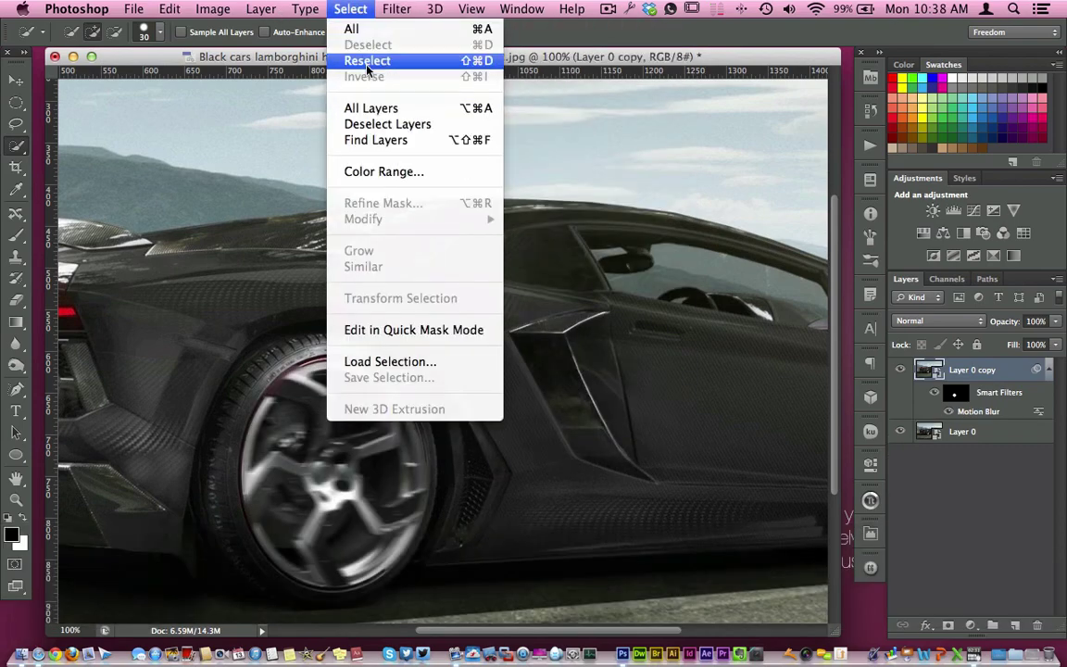
mouse_move(404, 10)
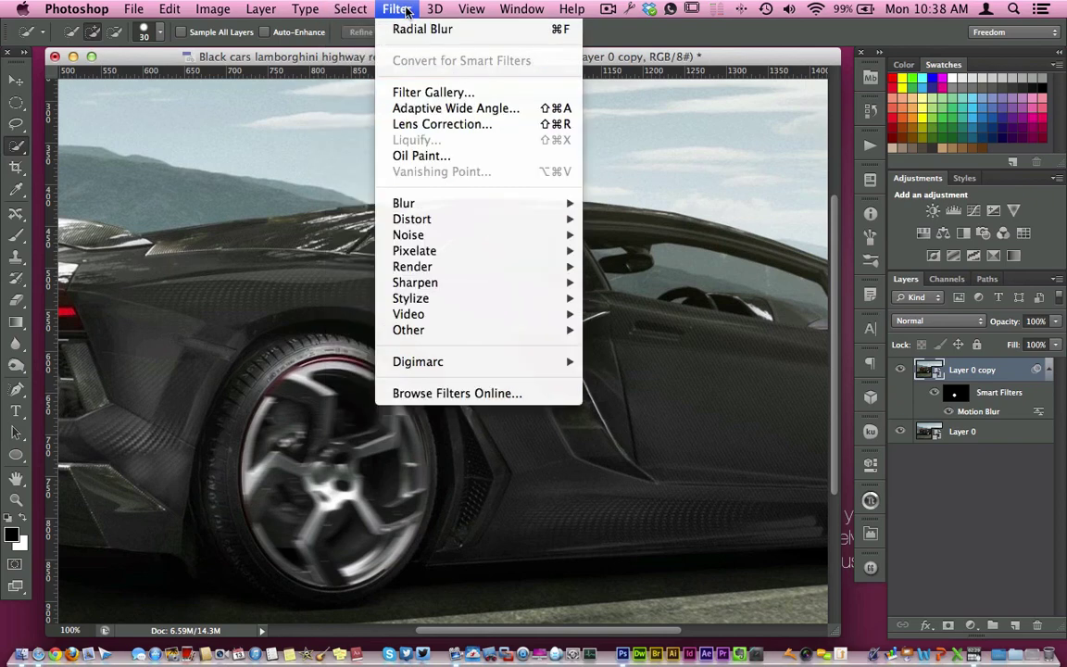
mouse_move(425, 208)
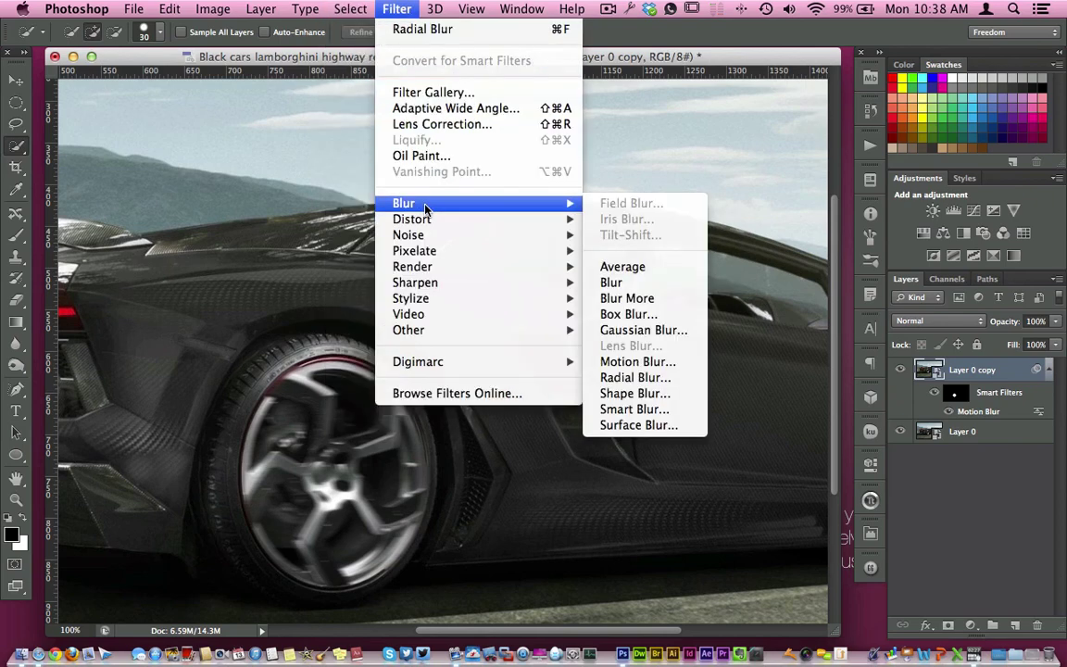
click(634, 380)
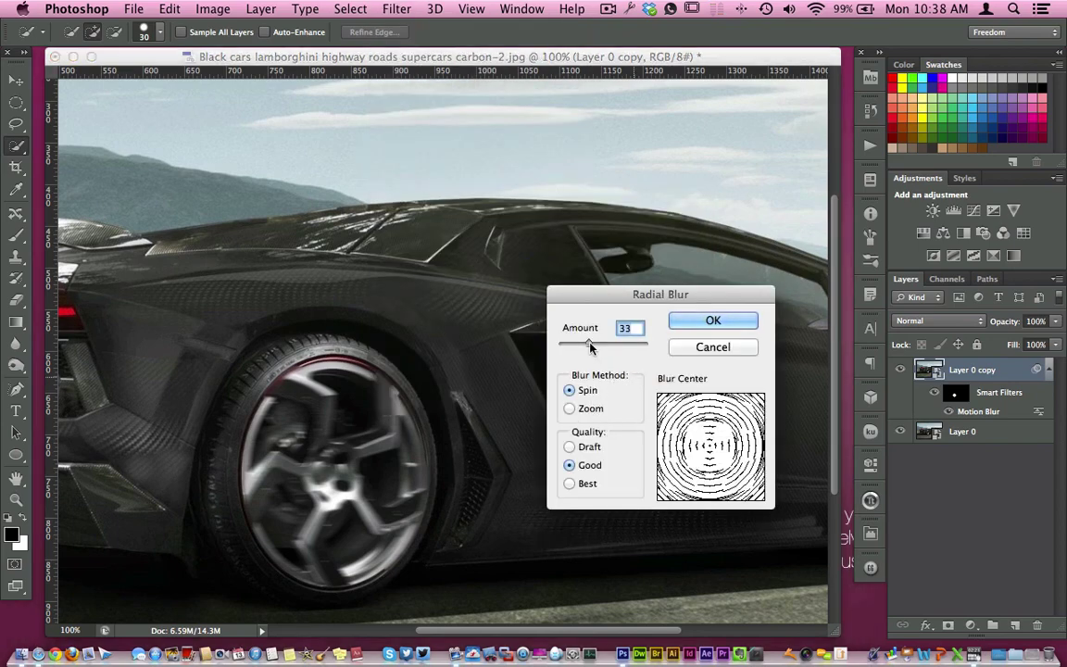
drag(590, 347, 574, 348)
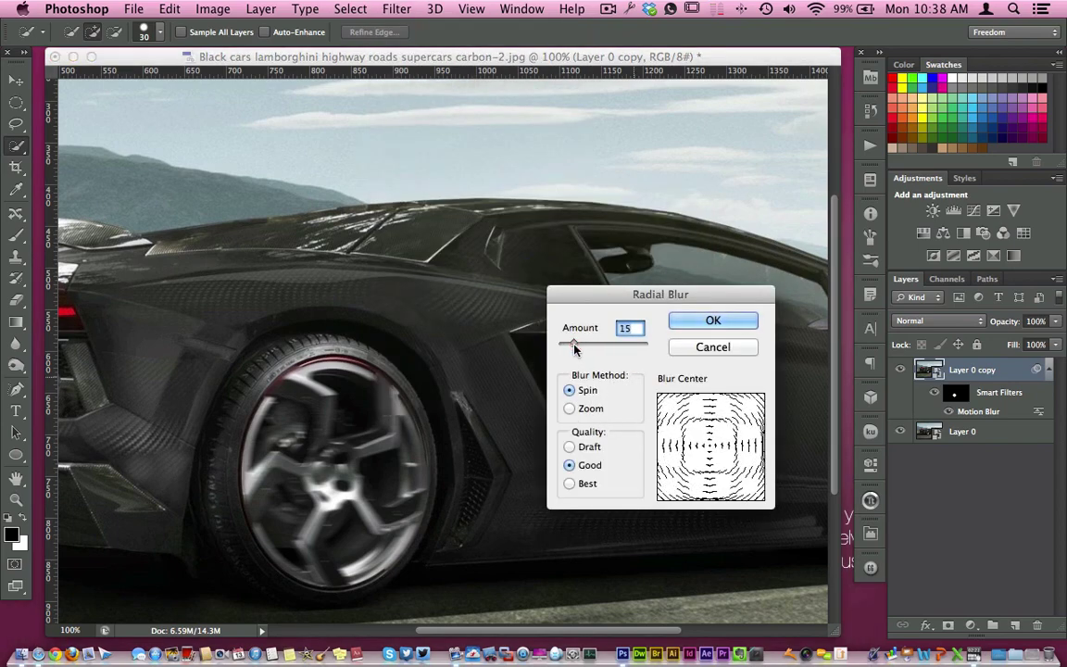
click(709, 320)
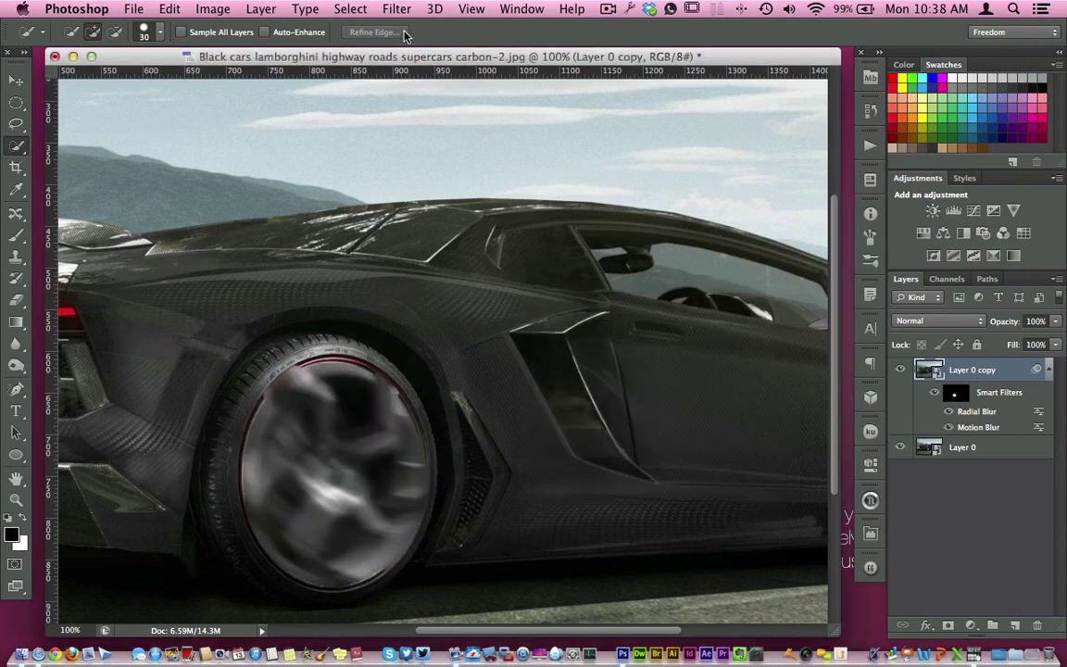
key(super+z)
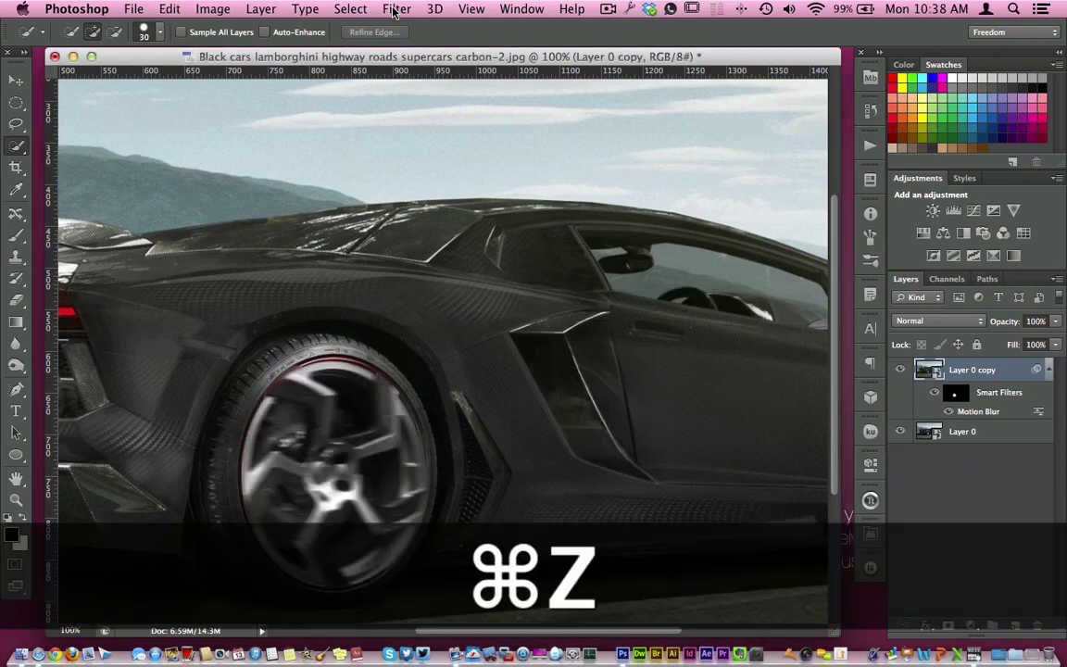
Apply a light Radial Blur spin of about Amount 5 to the rear wheel
click(395, 9)
mouse_move(425, 208)
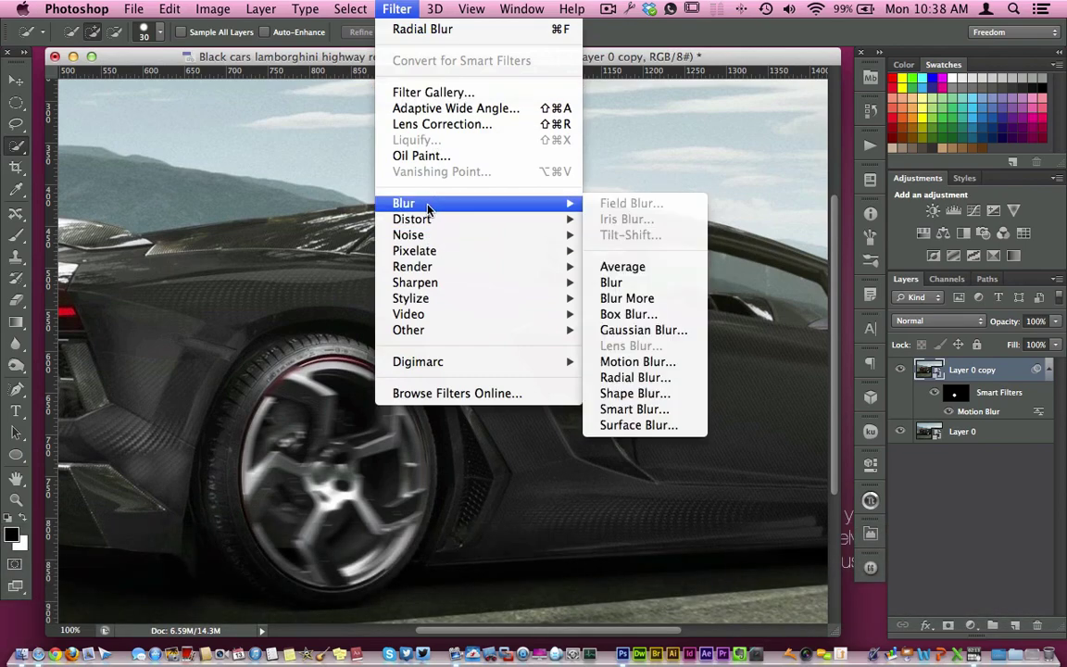
click(648, 377)
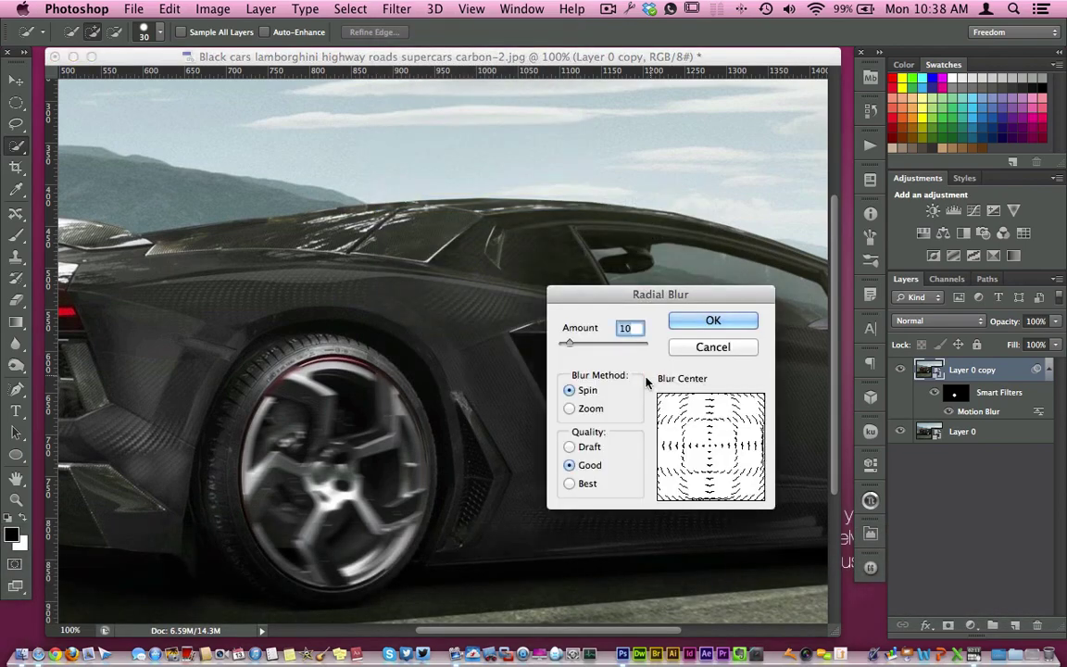
drag(568, 343, 567, 349)
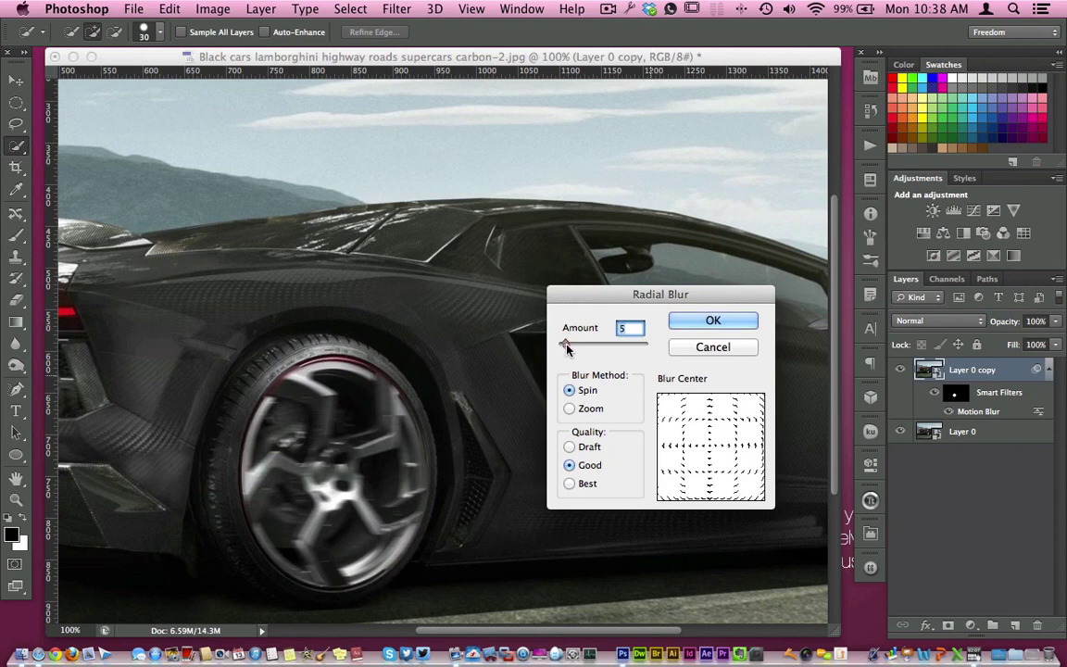
click(713, 320)
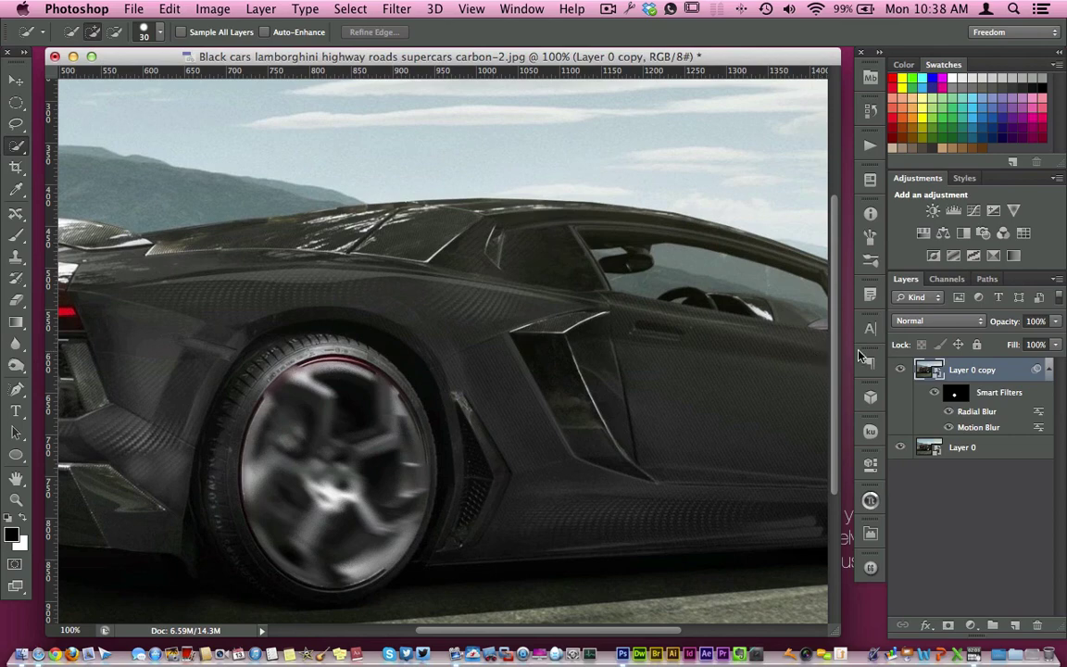
Drag smoke.jpg into the car document as Layer 1 and position it over the rear wheel
key(super+minus)
key(super+minus)
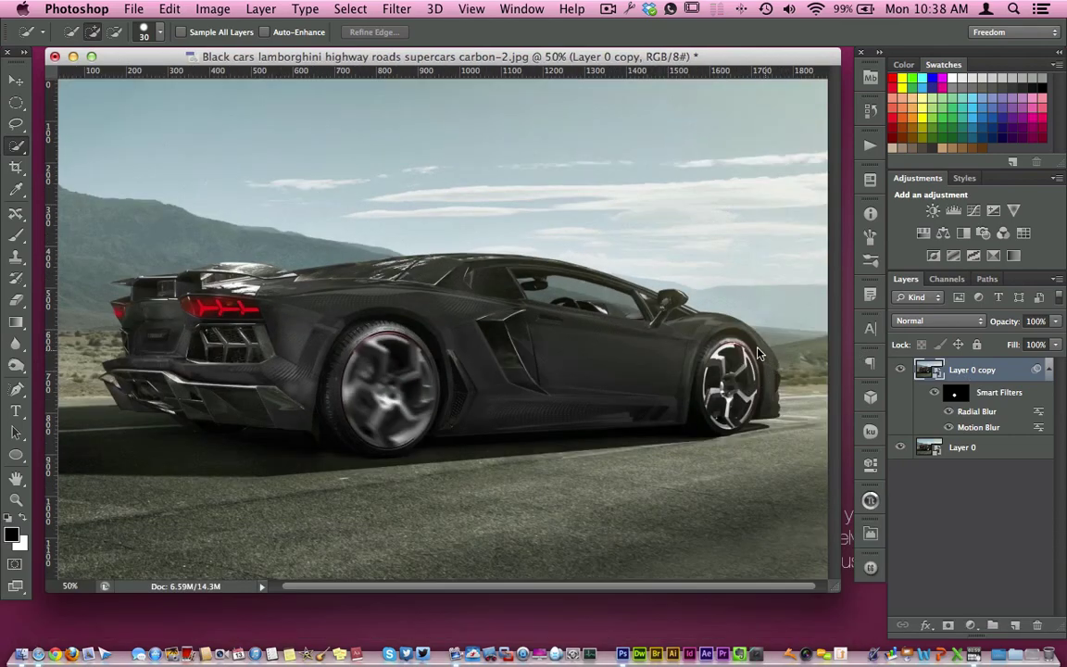
key(v)
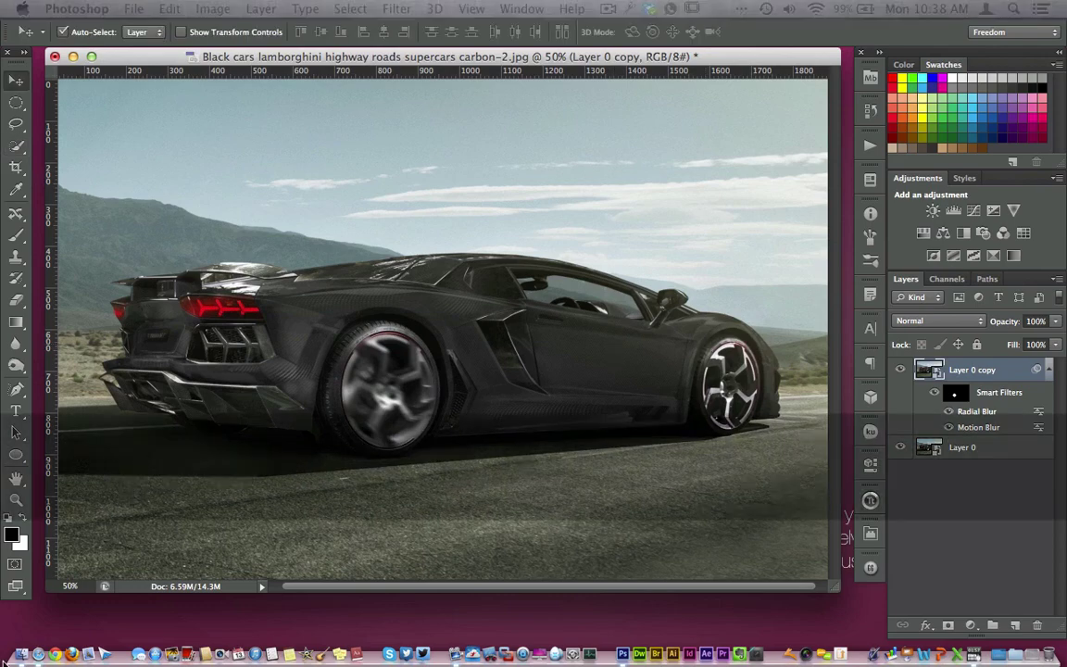
key(ctrl+Up)
click(583, 311)
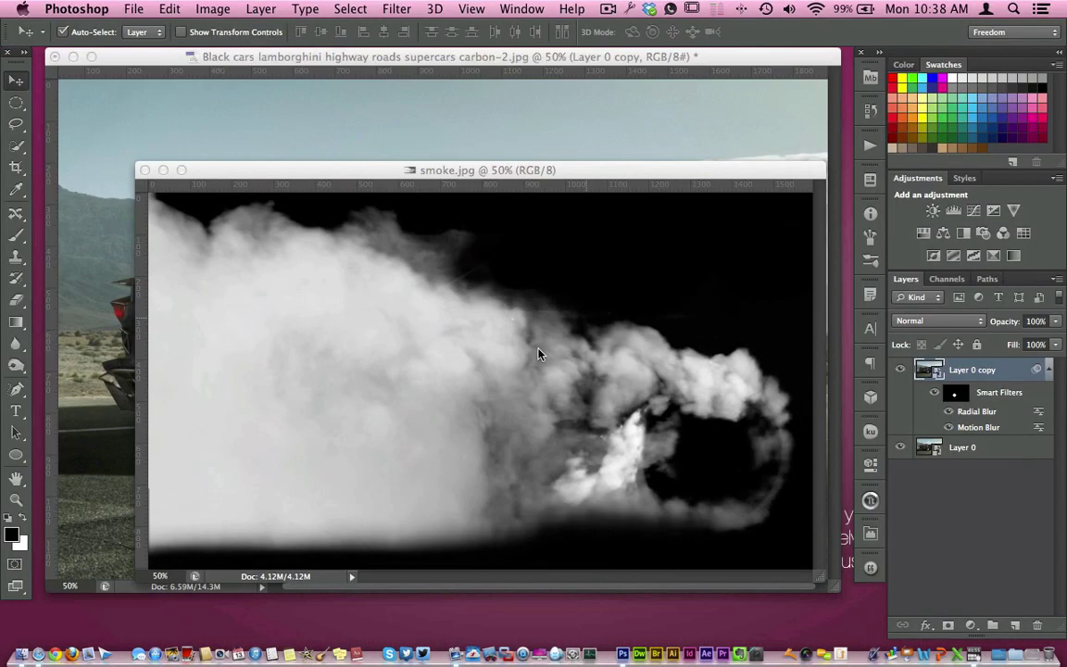
drag(596, 174, 474, 331)
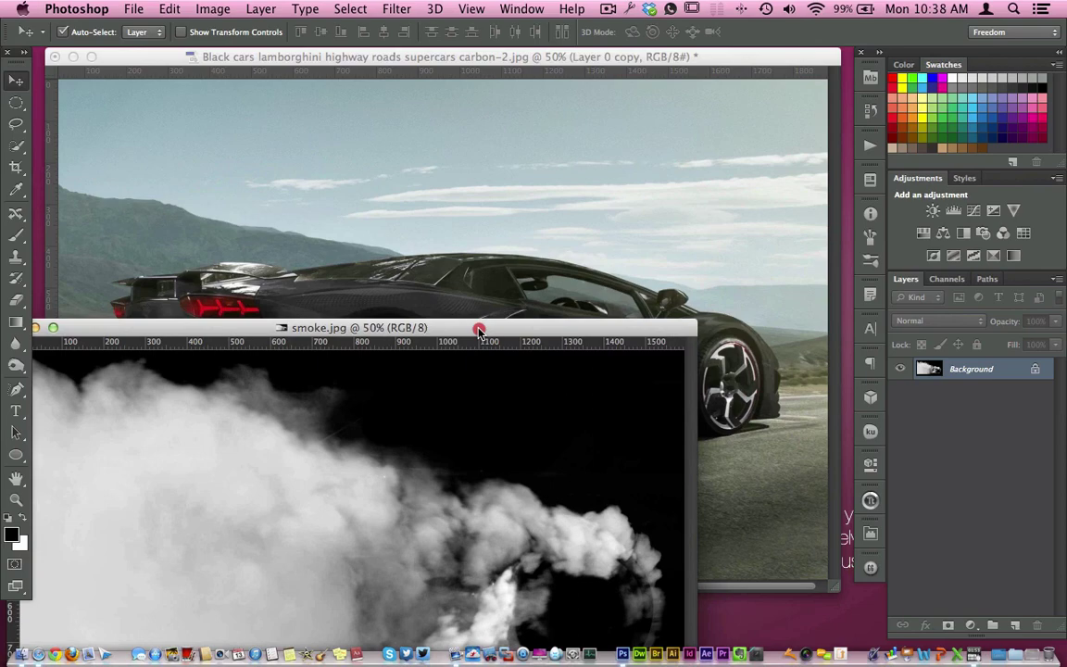
drag(426, 553, 466, 227)
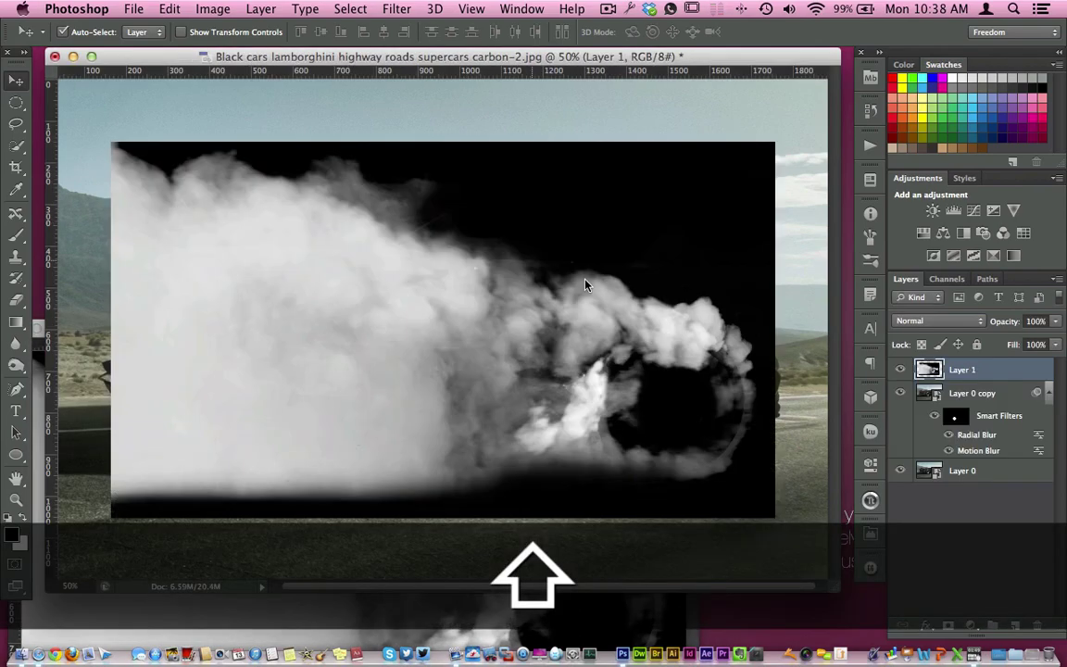
drag(651, 371, 325, 368)
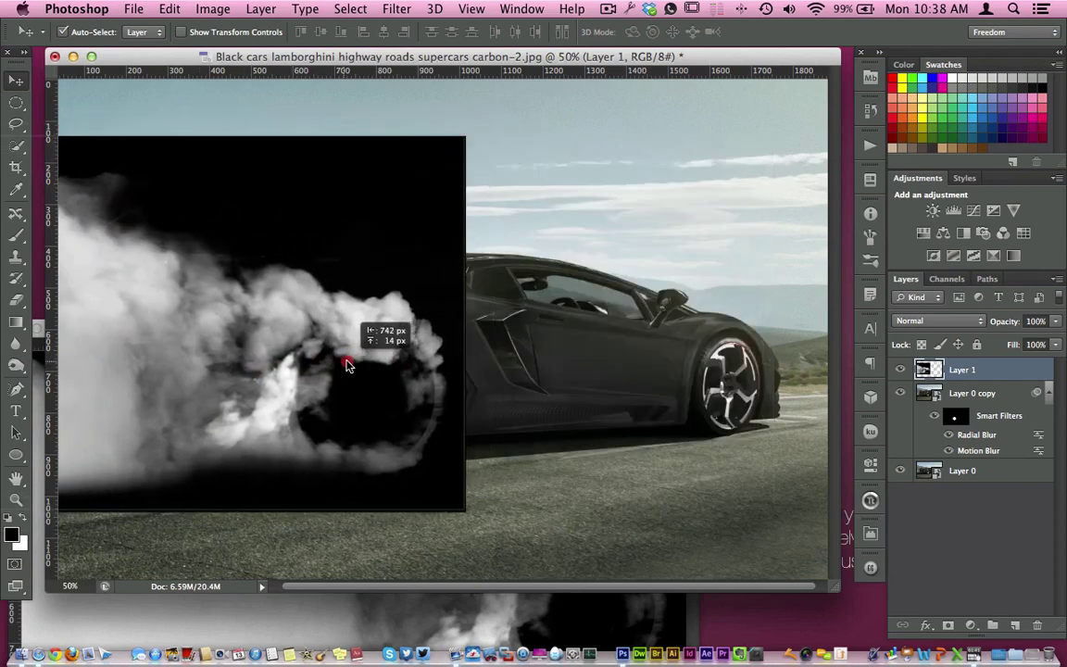
drag(346, 364, 350, 364)
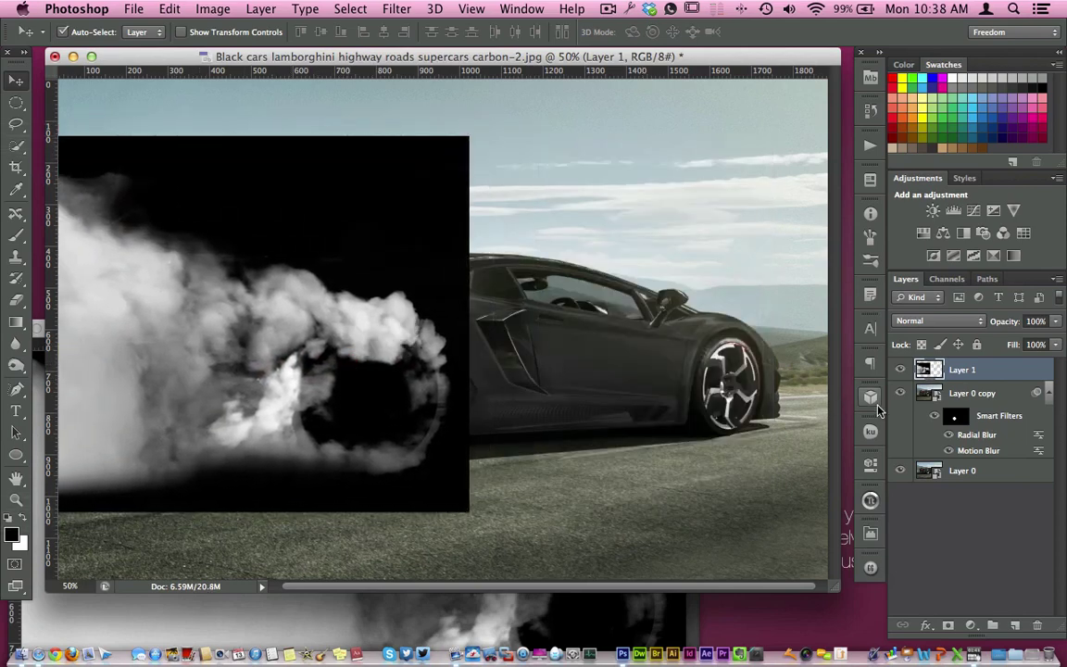
Set the smoke layer to Lighten blend mode and convert it to a smart object
click(954, 321)
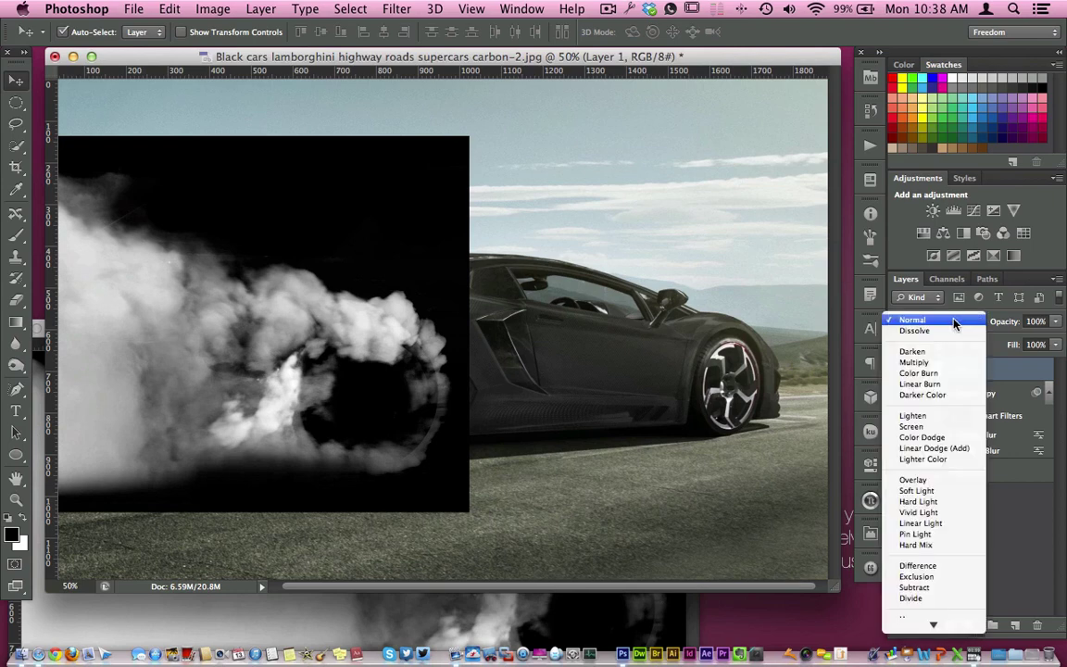
click(940, 416)
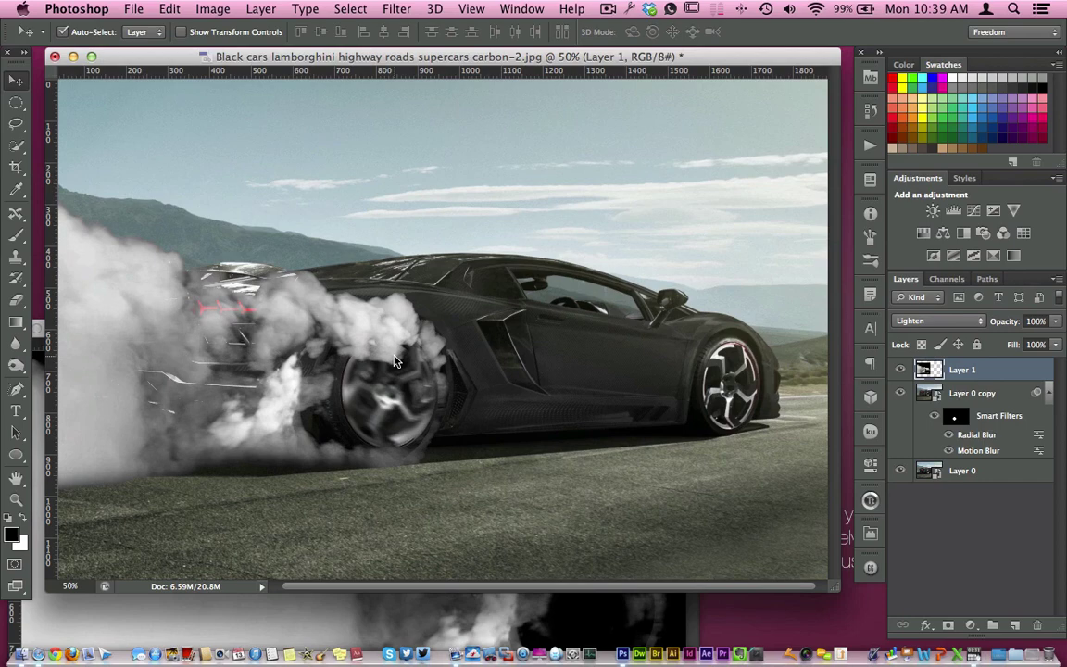
right_click(989, 369)
click(814, 153)
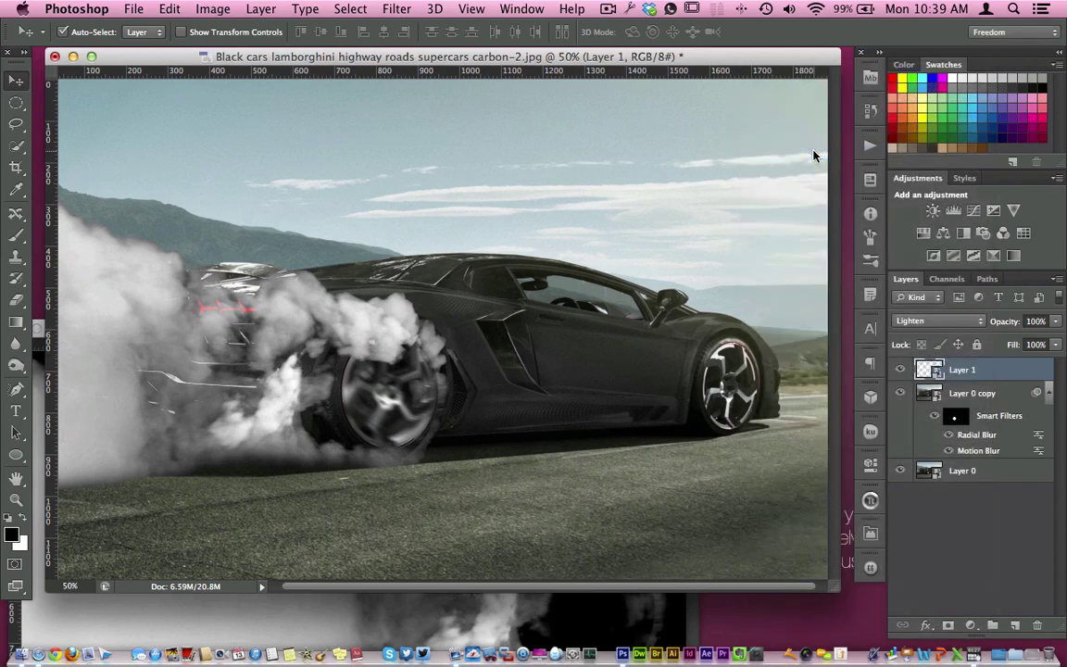
Shrink the smoke proportionally from its centre and reposition it over the wheel
key(super+t)
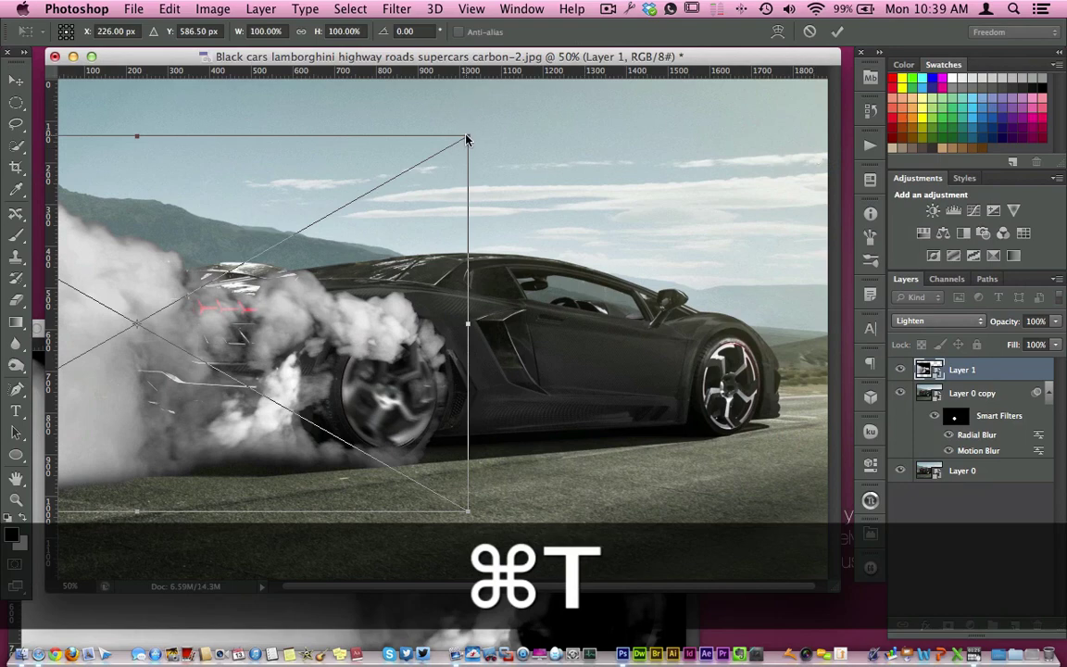
drag(468, 136, 447, 148)
drag(303, 306, 320, 308)
key(Return)
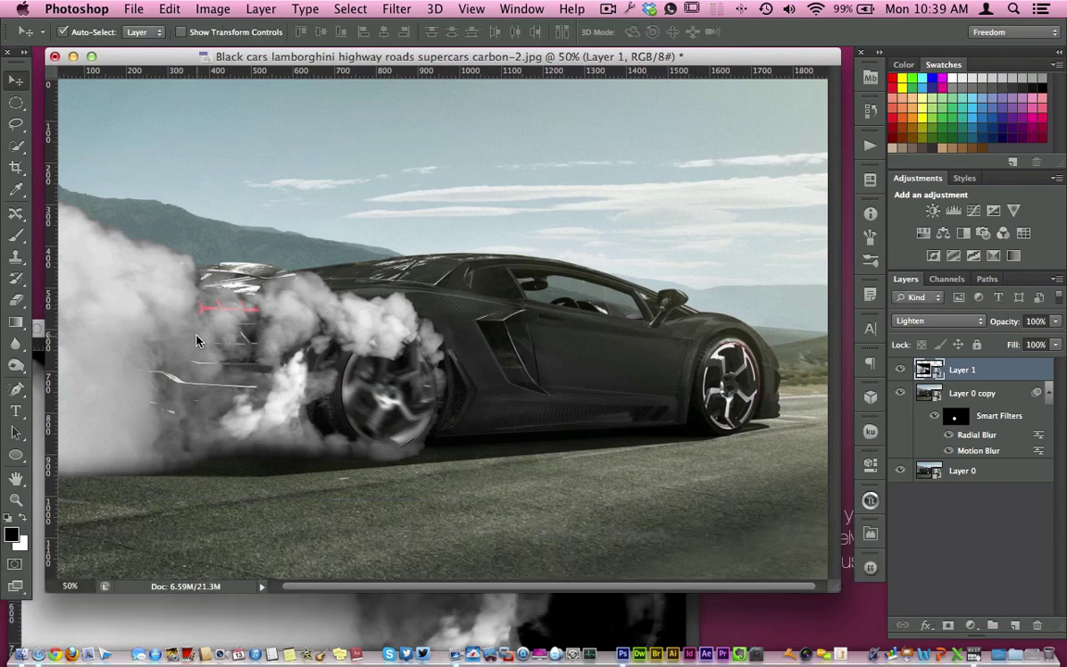
Lower the smoke layer's opacity to 66%
click(983, 322)
text(75)
key(Return)
text(70)
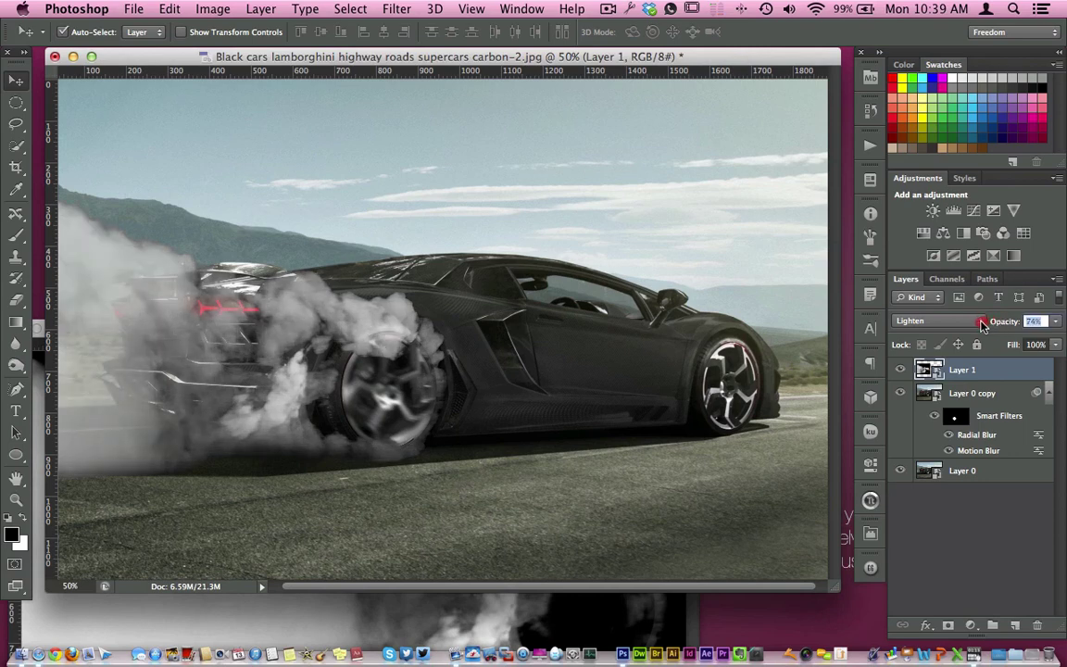
key(Return)
text(66)
key(Return)
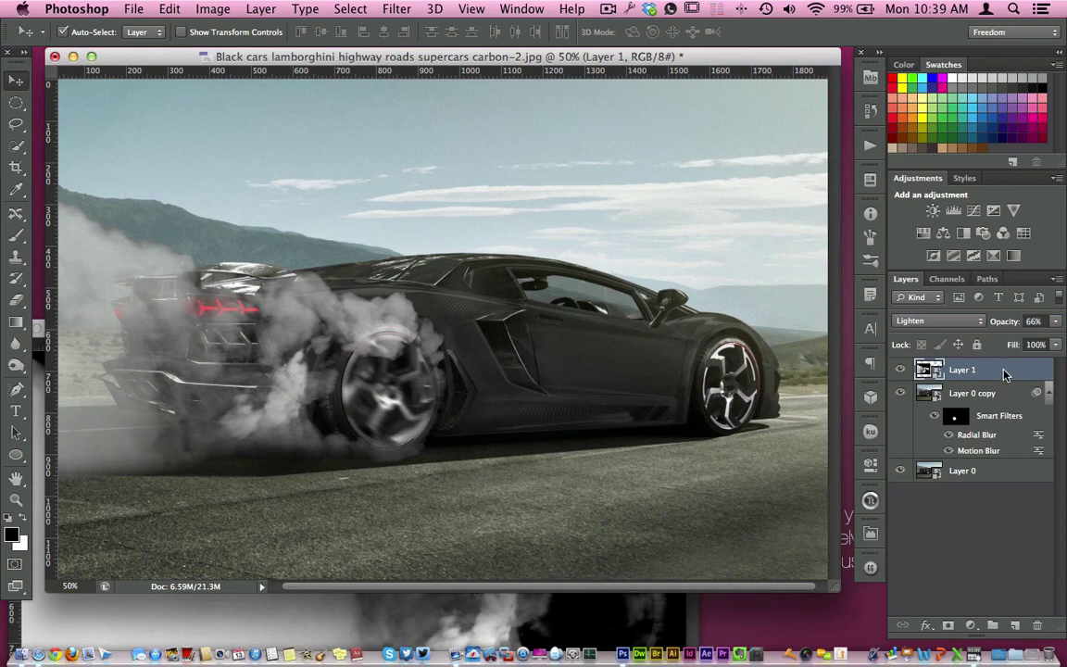
drag(1005, 324, 1005, 321)
key(ctrl+Up)
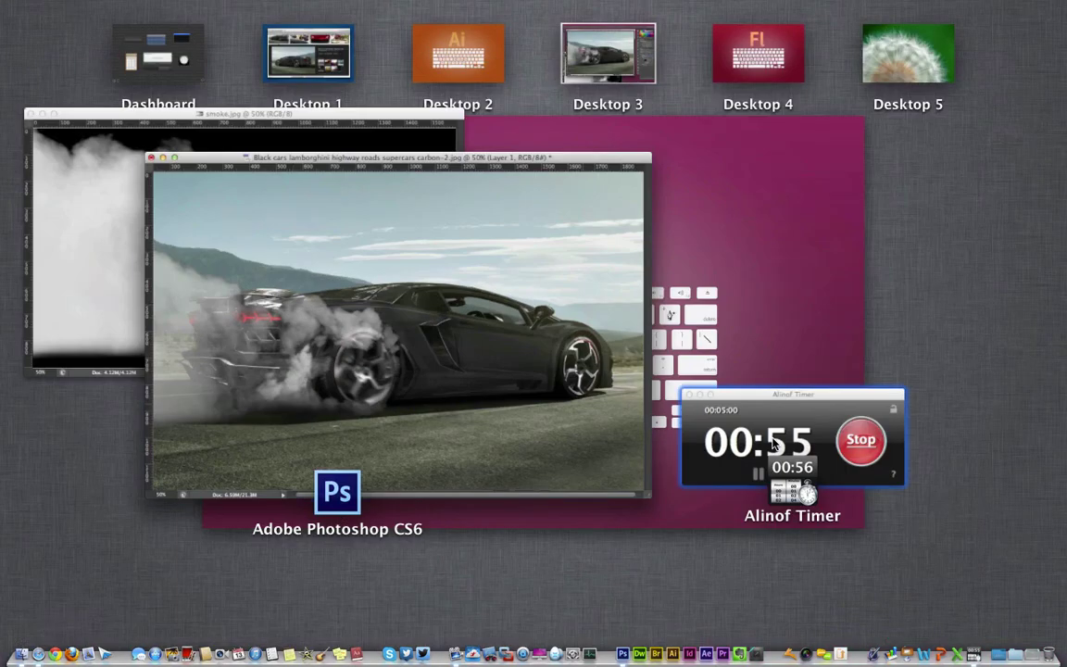
click(801, 427)
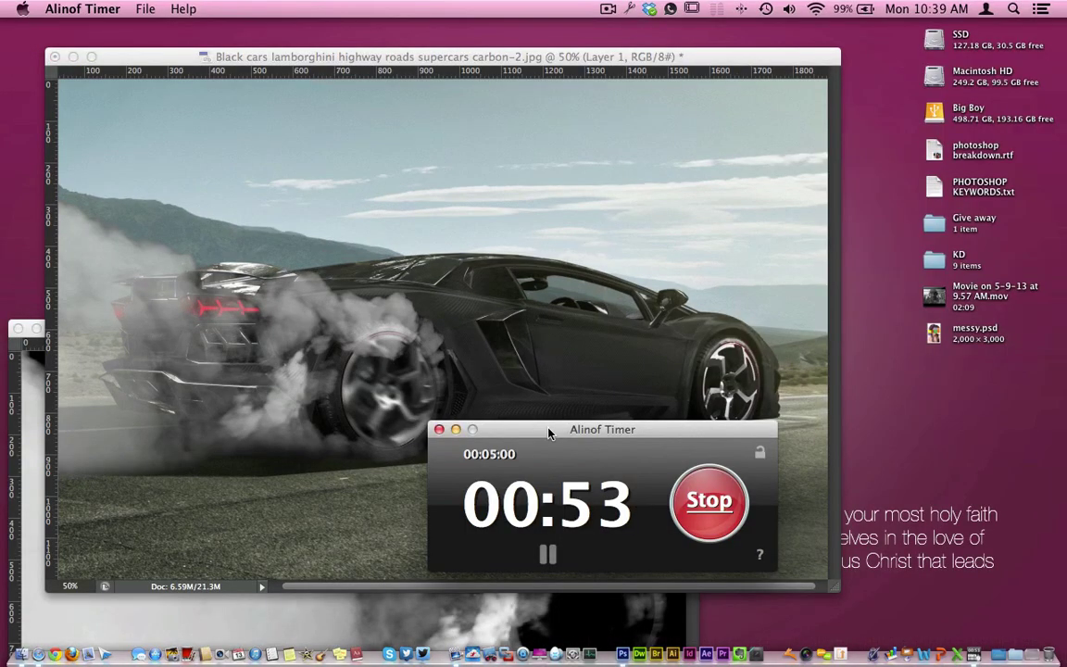
drag(723, 466, 859, 453)
click(776, 412)
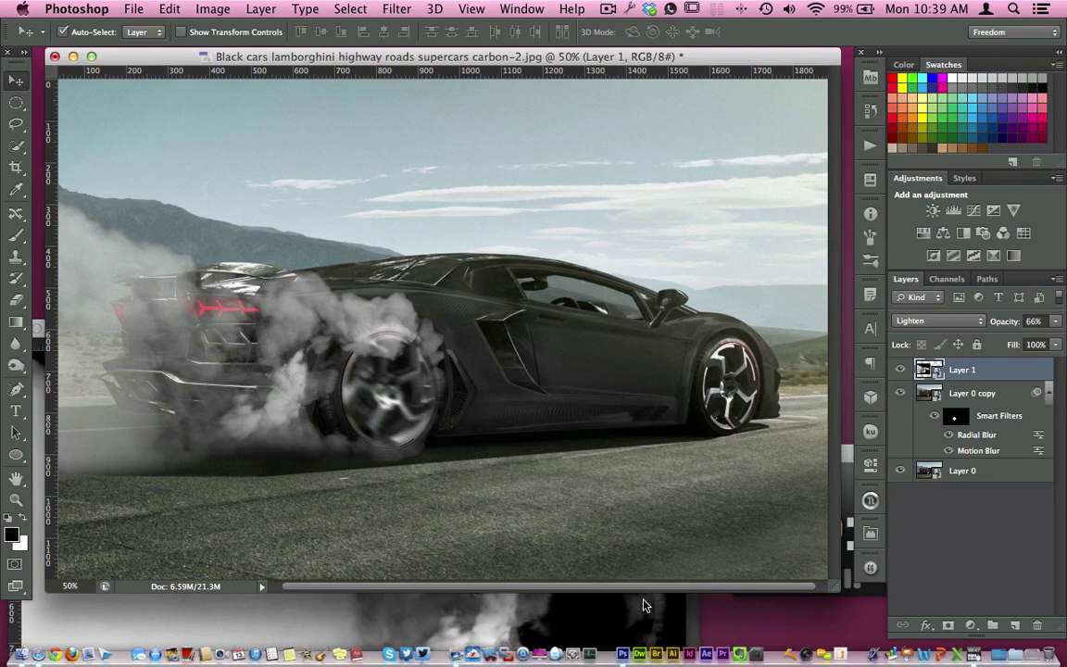
click(556, 615)
drag(562, 320, 645, 188)
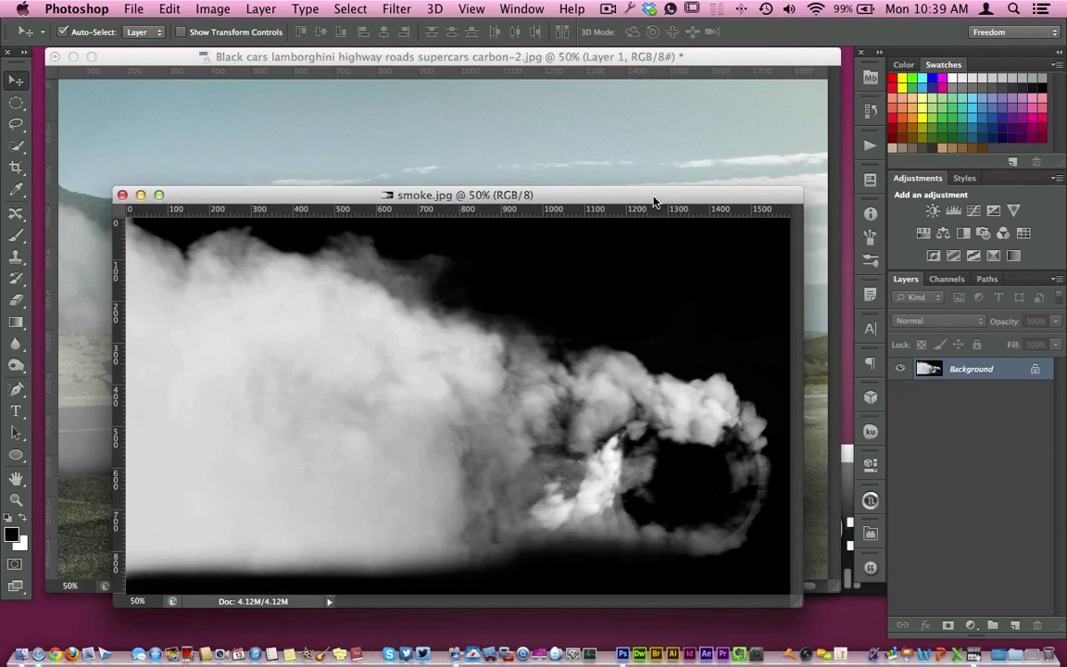
click(413, 154)
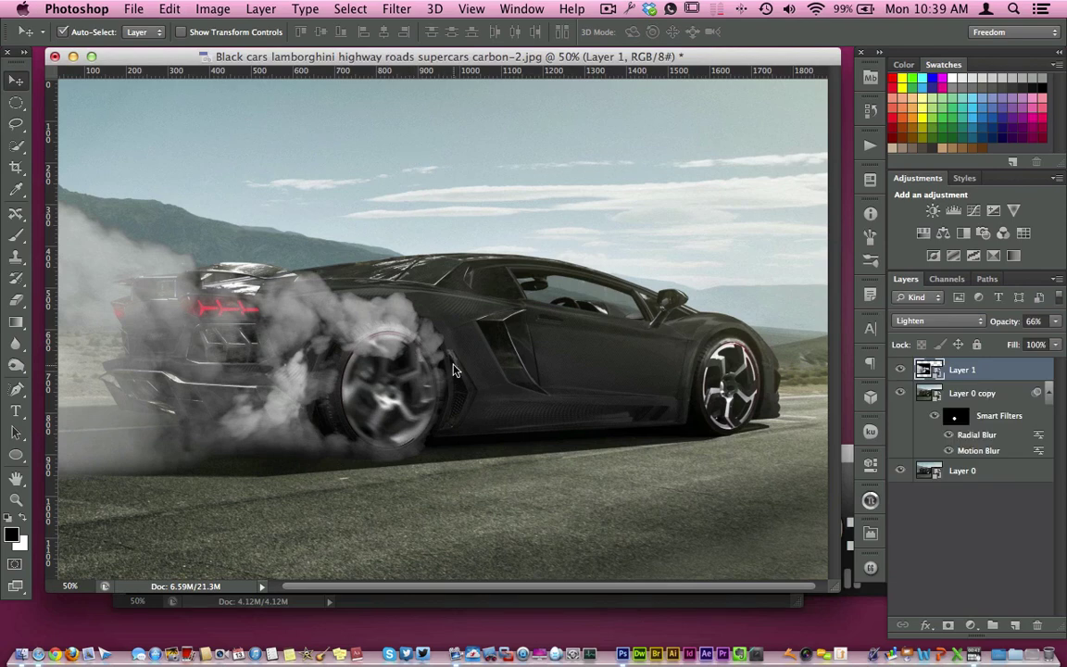
click(900, 370)
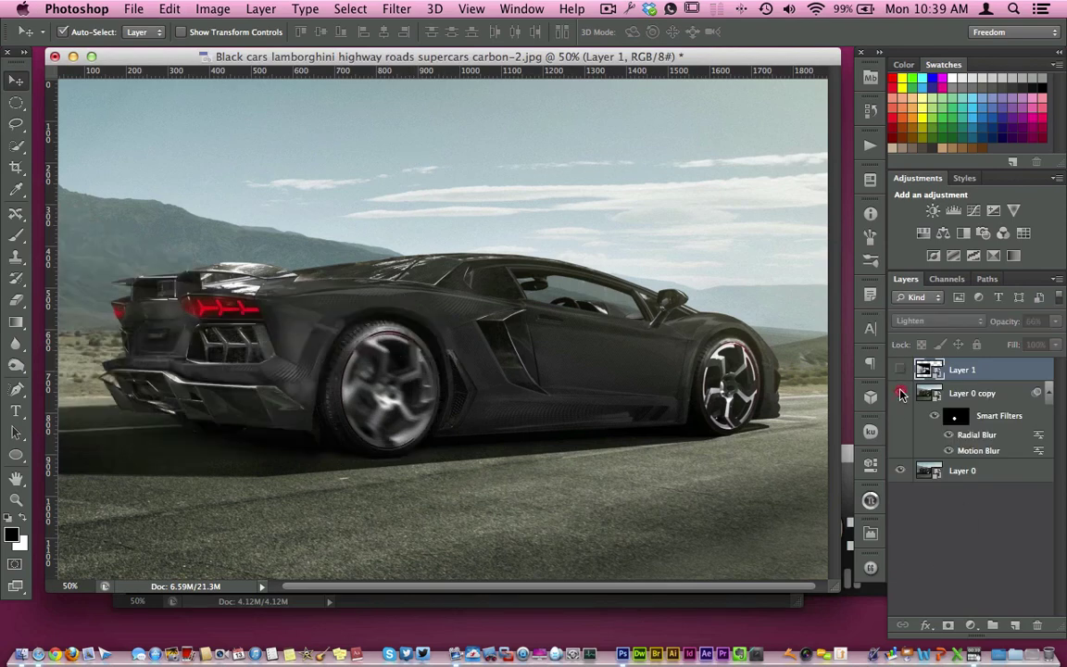
click(900, 393)
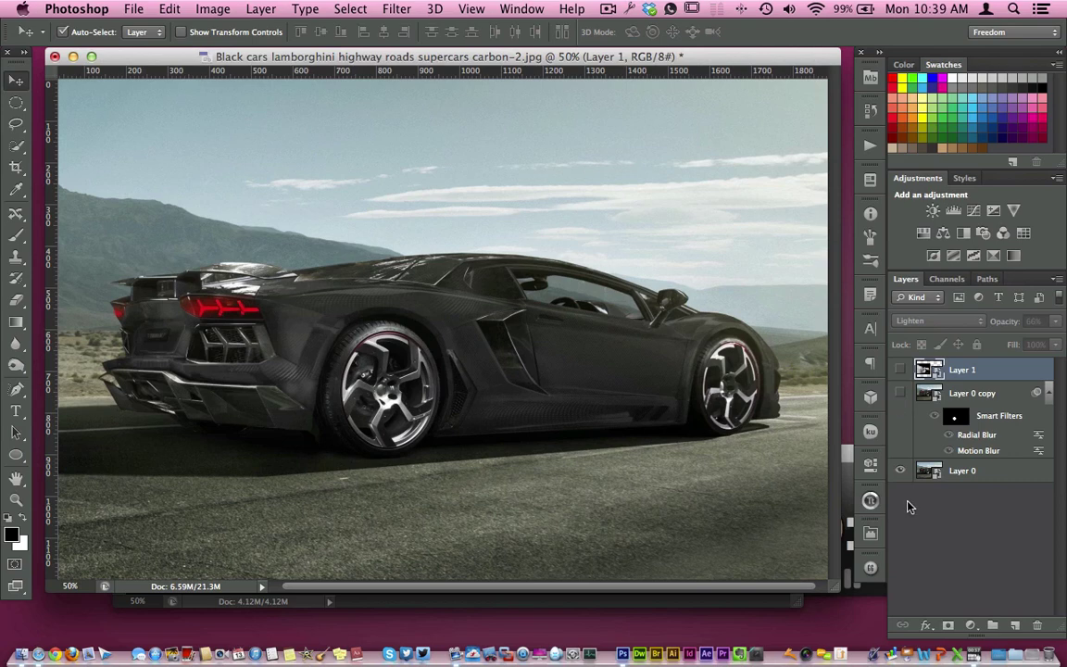
click(900, 393)
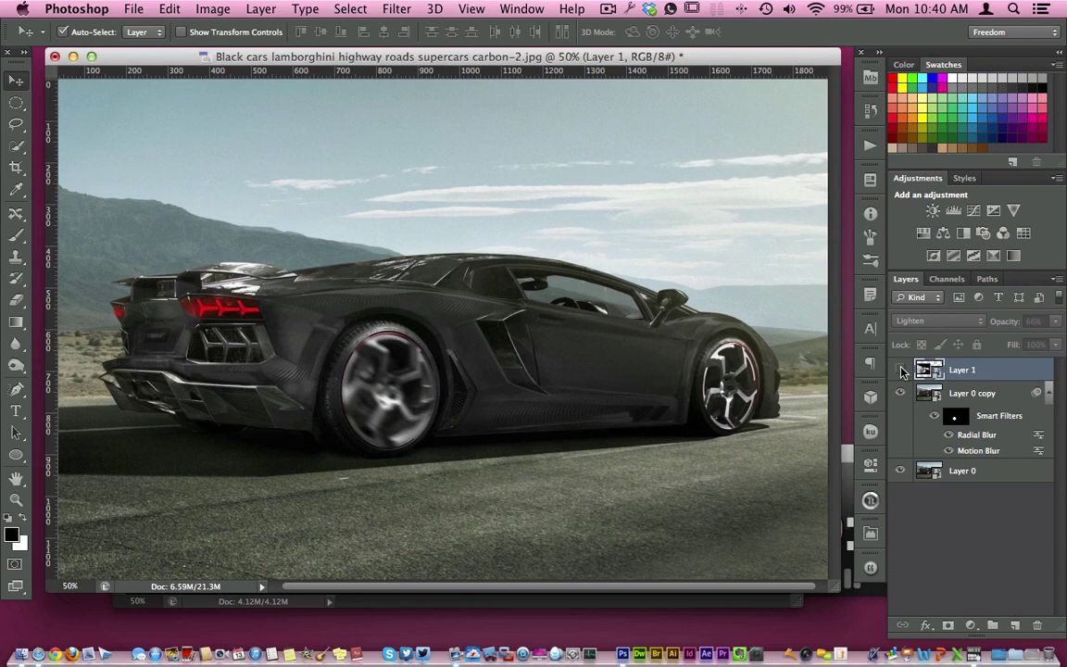
click(900, 369)
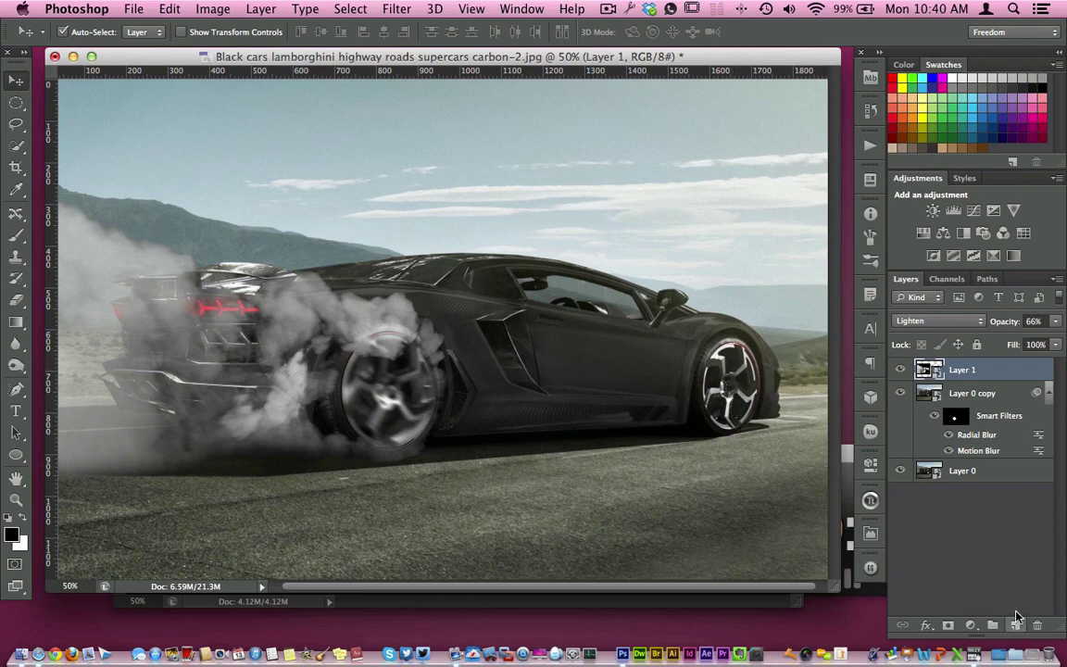
click(1000, 472)
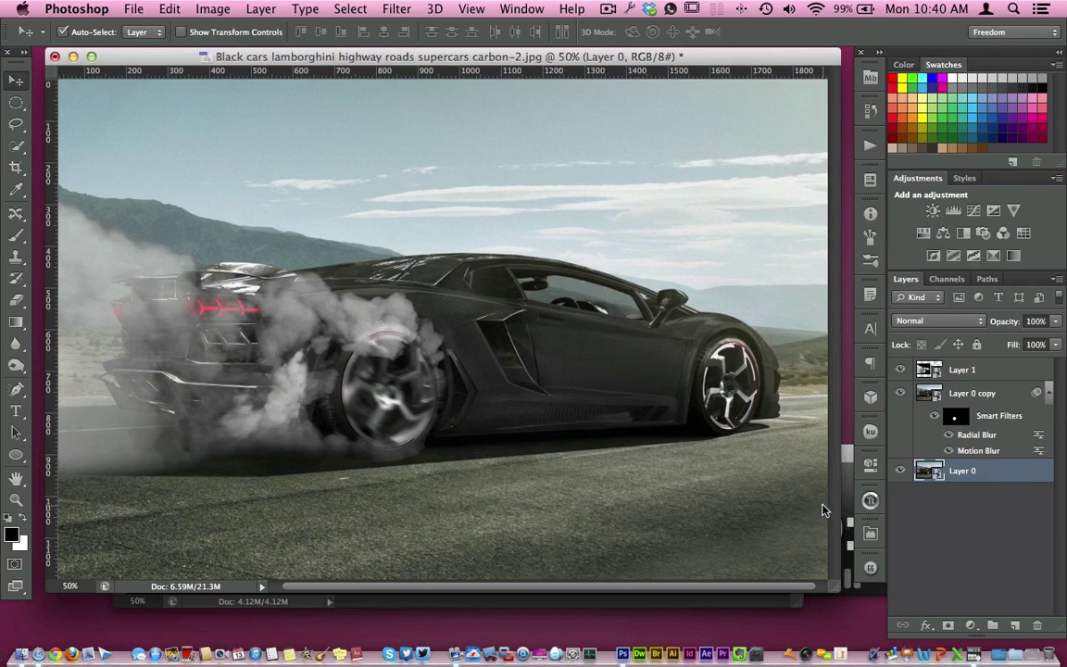
Dismiss Alinof Timer's "Time is up!" alert, resetting the countdown to five minutes
click(712, 422)
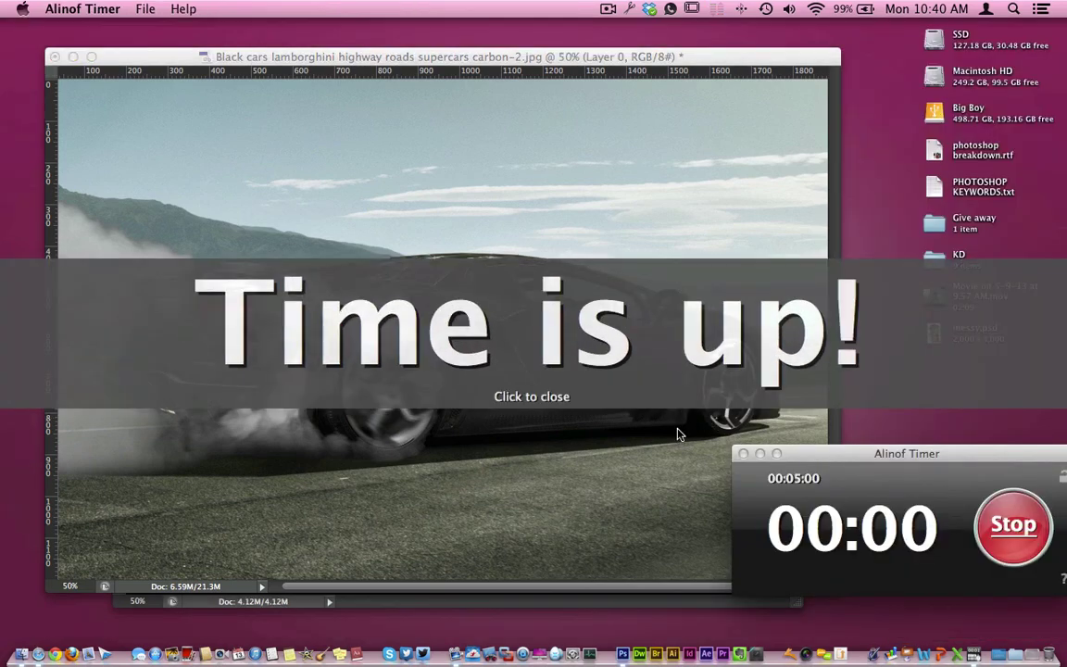
click(657, 395)
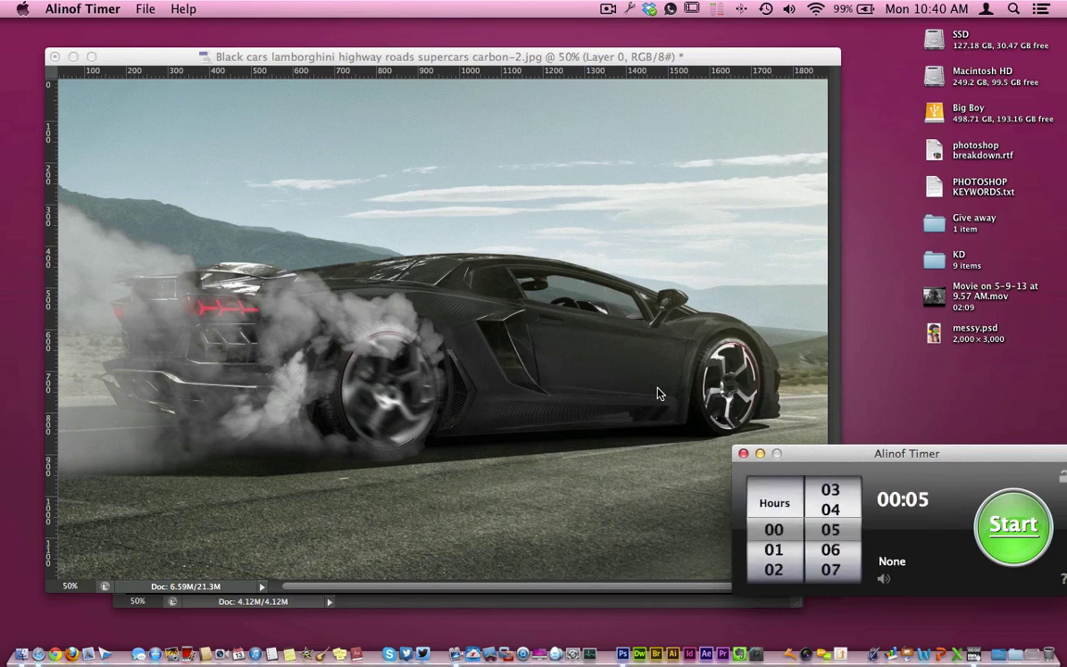